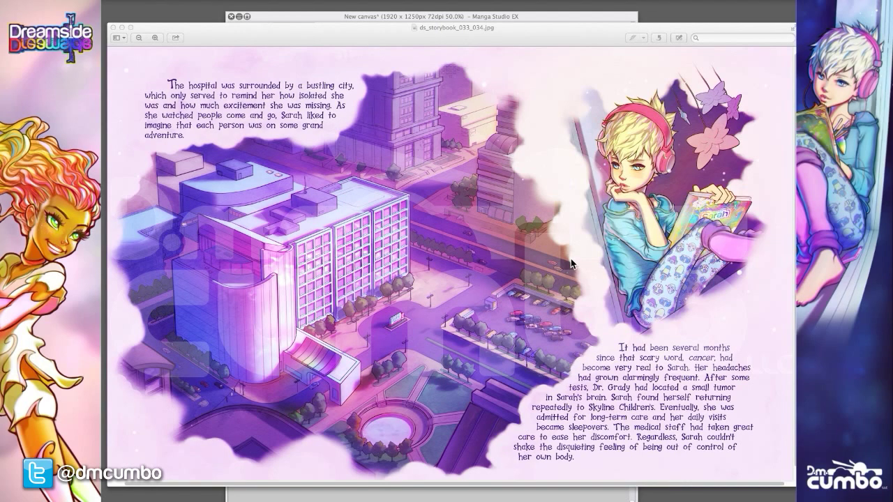
Examine the streets, trees and parking lot up close in the ds_storybook_033_034.jpg illustration
click(350, 46)
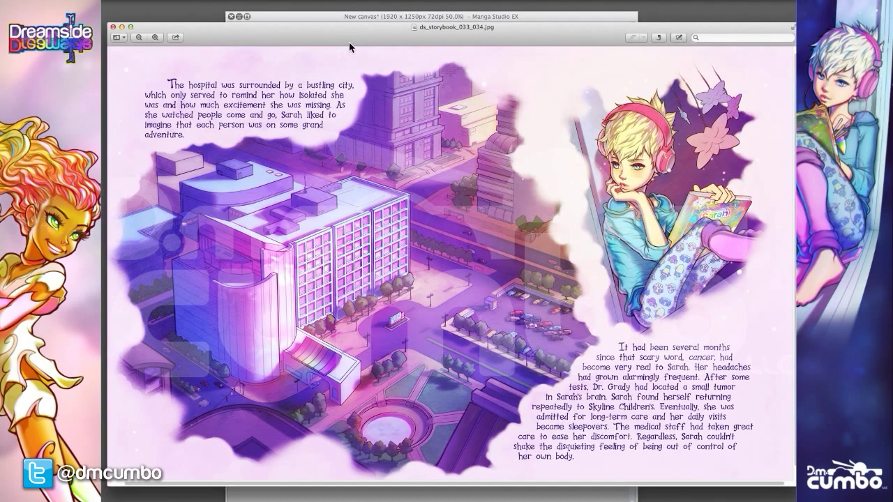
key(super+plus)
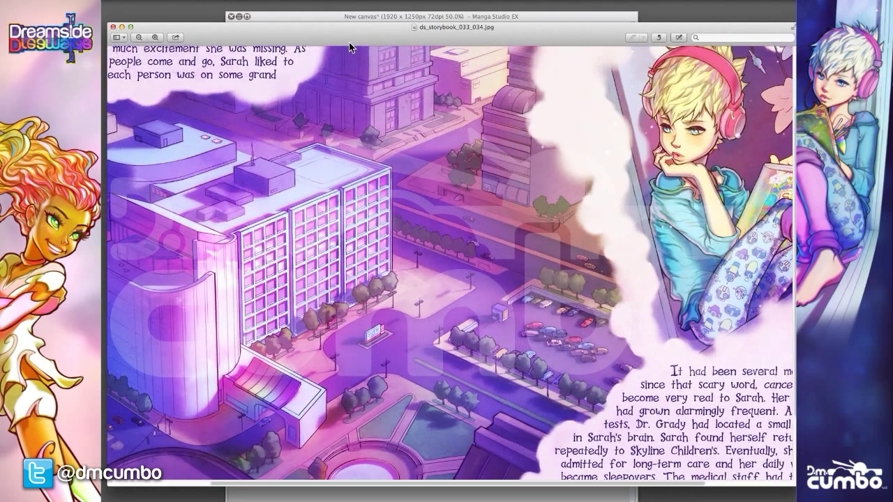
key(super+plus)
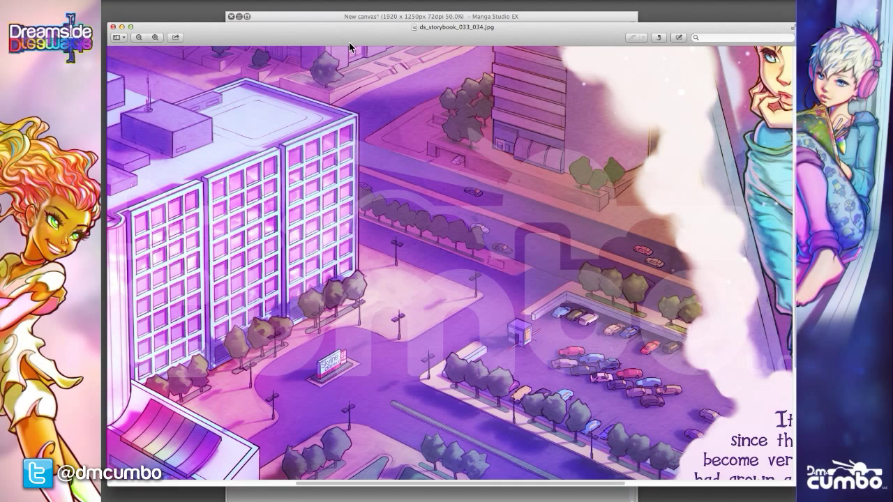
key(super+plus)
key(super+plus)
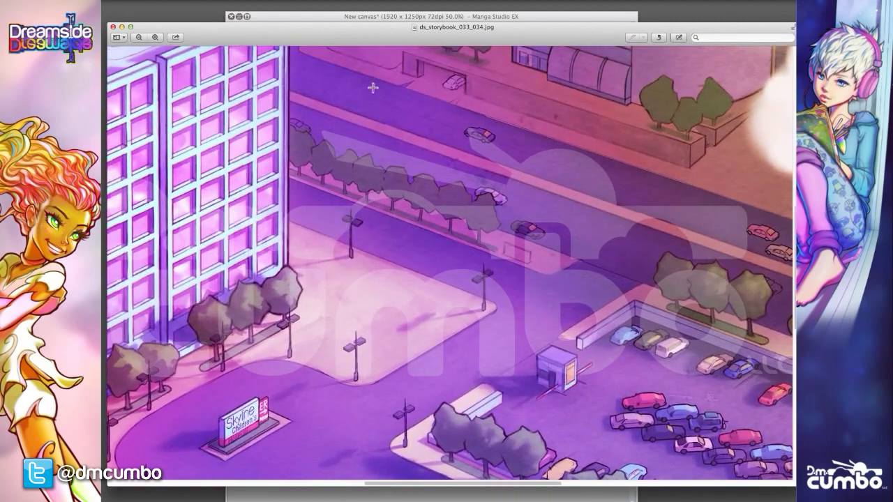
scroll(434, 176, down, 2)
scroll(434, 176, down, 2)
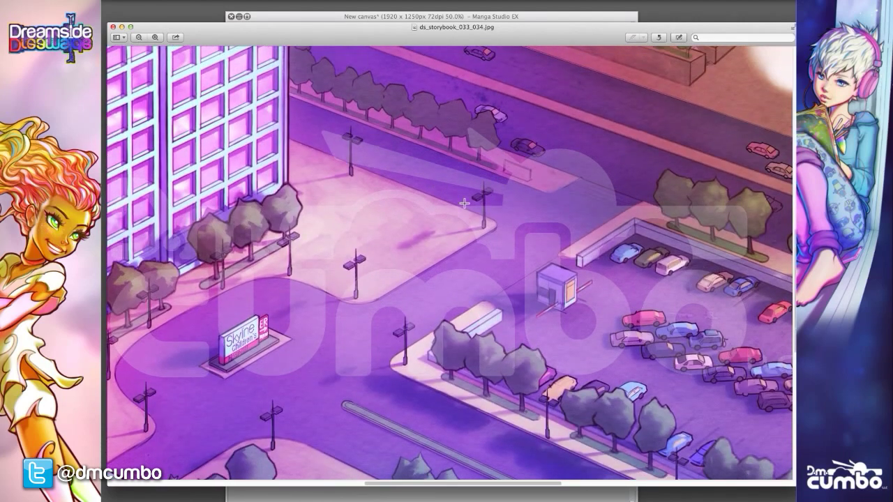
scroll(549, 288, down, 2)
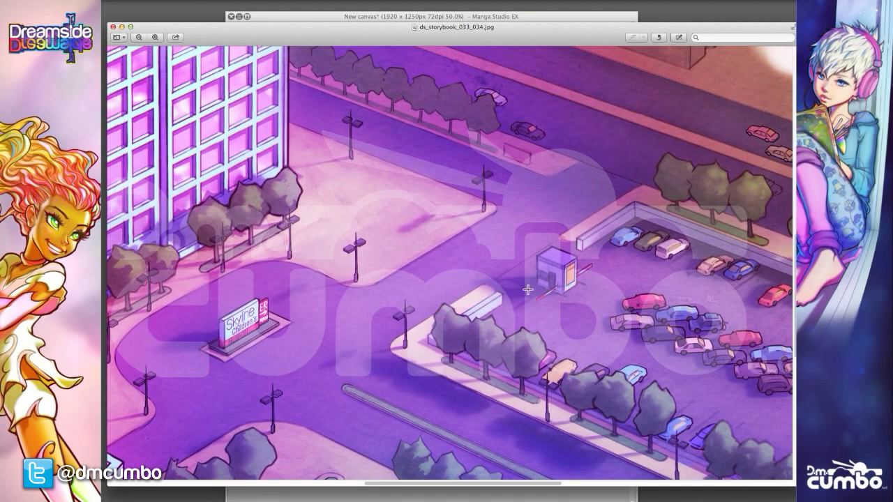
scroll(479, 404, up, 5)
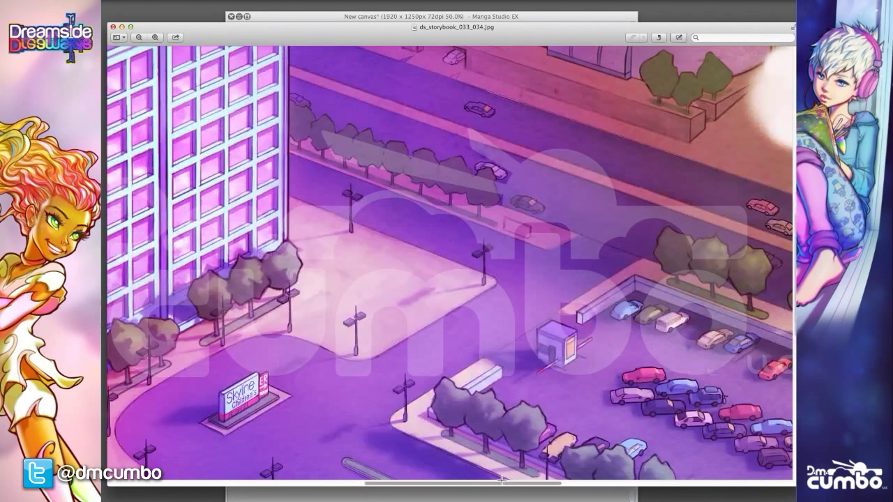
drag(503, 482, 528, 480)
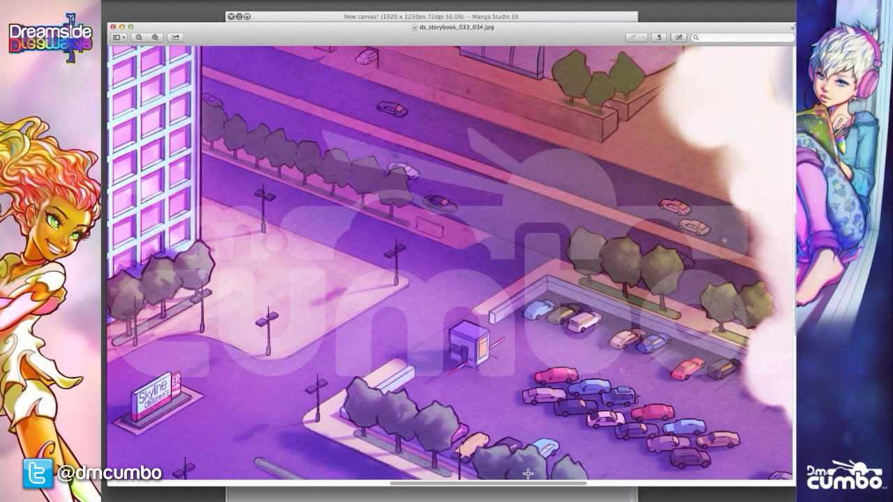
scroll(526, 420, down, 5)
scroll(526, 421, down, 2)
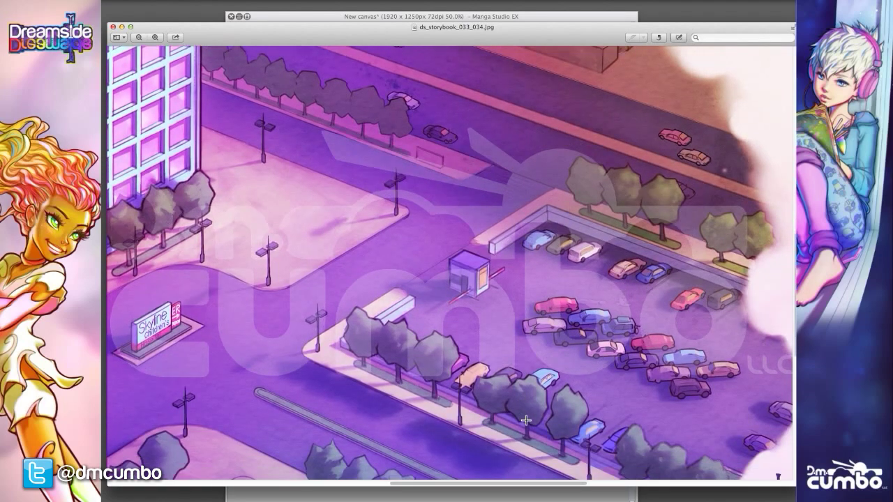
scroll(527, 421, down, 3)
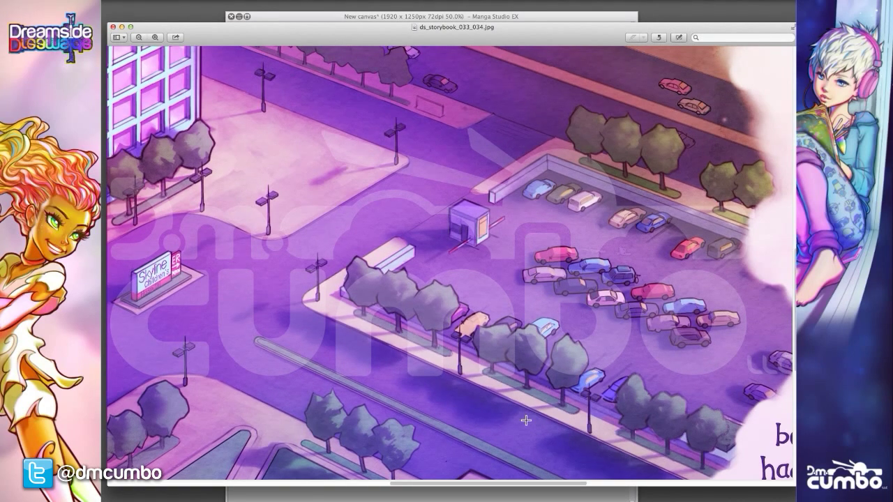
Examine the hospital's sign, entrance canopy and window grid up close, and the building within the whole spread
drag(429, 480, 351, 480)
key(super+plus)
key(super+plus)
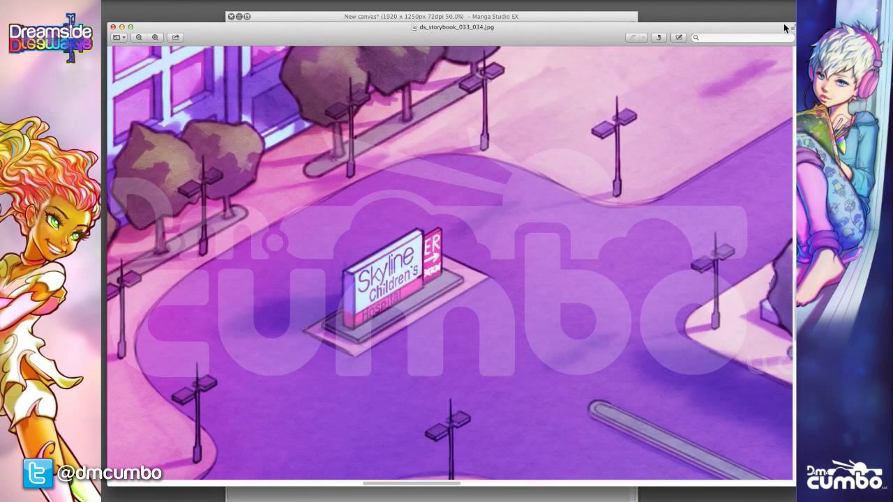
scroll(653, 284, down, 5)
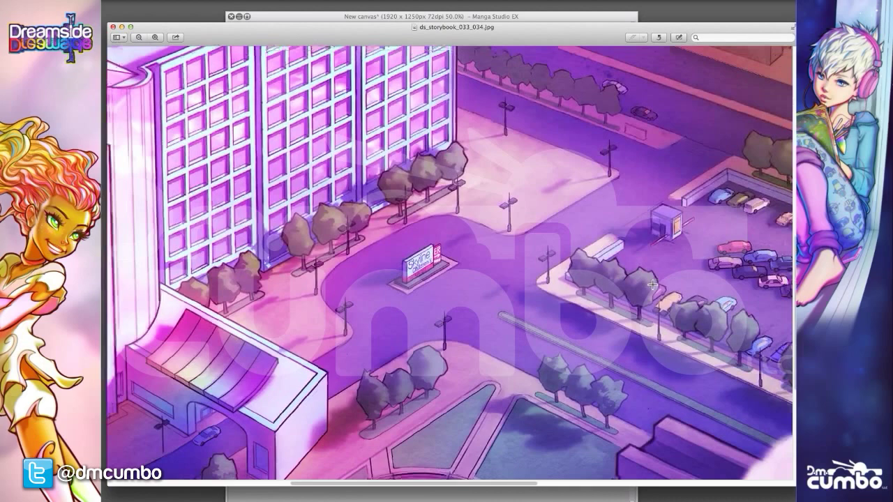
scroll(653, 285, down, 2)
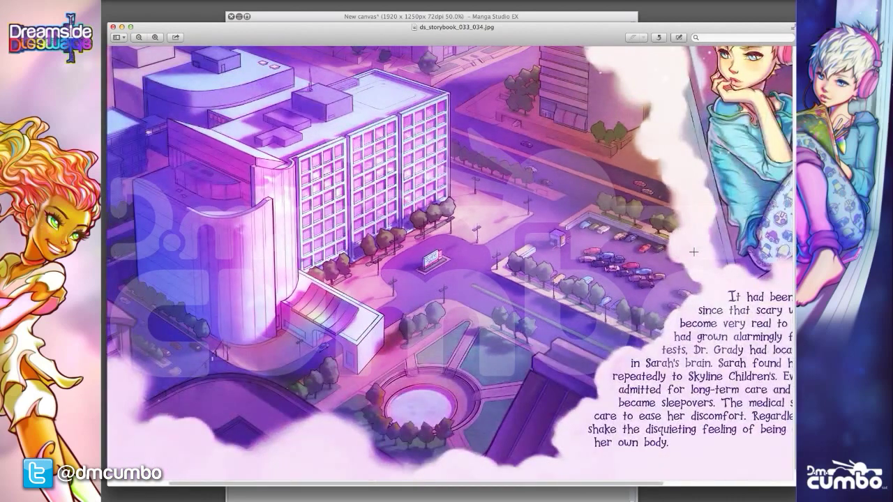
drag(656, 482, 590, 487)
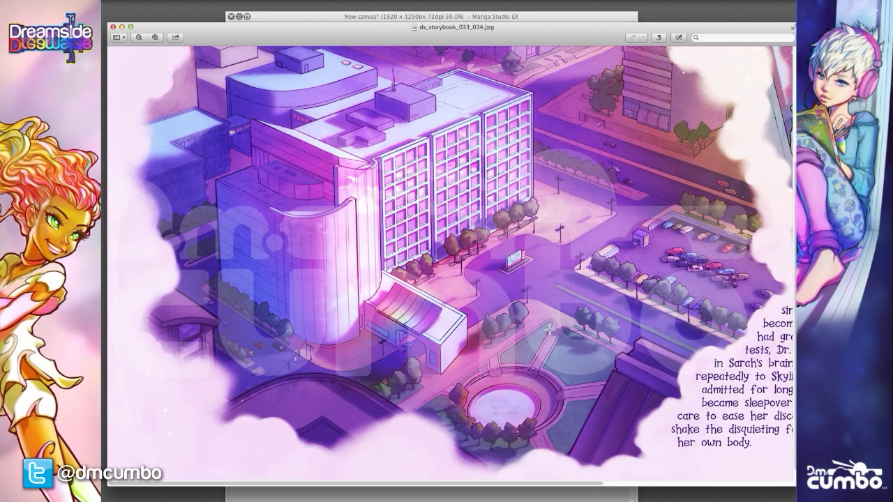
scroll(404, 344, up, 5)
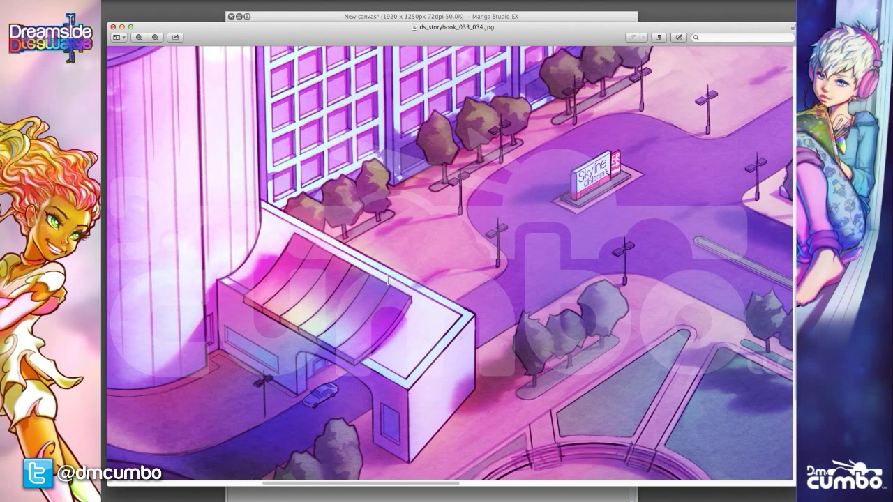
scroll(280, 125, up, 5)
scroll(280, 125, up, 3)
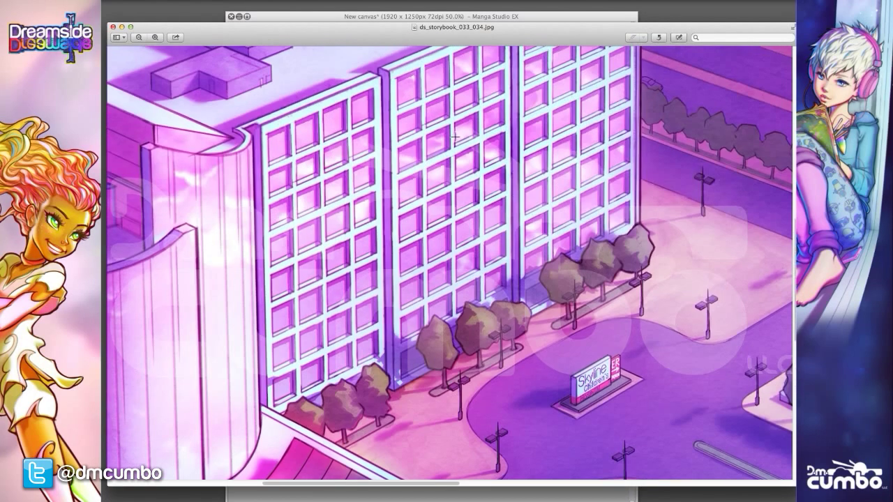
key(super+minus)
key(super+minus)
key(super+minus)
key(super+minus)
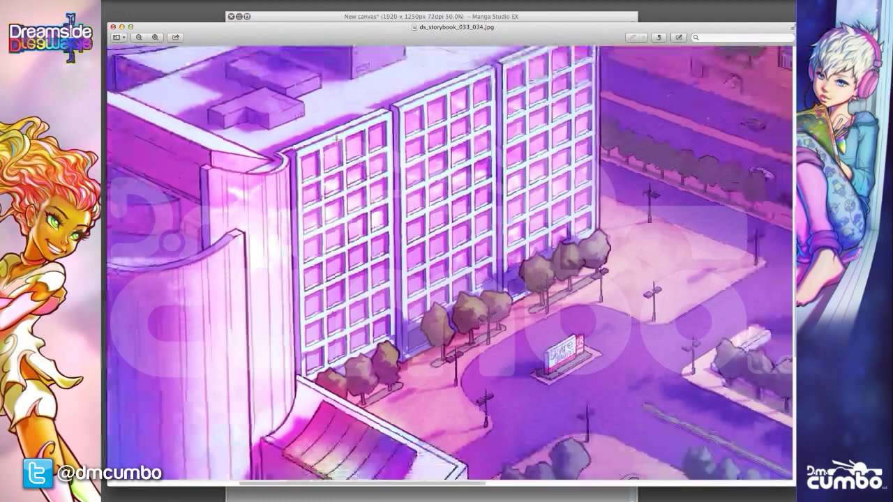
scroll(336, 139, down, 3)
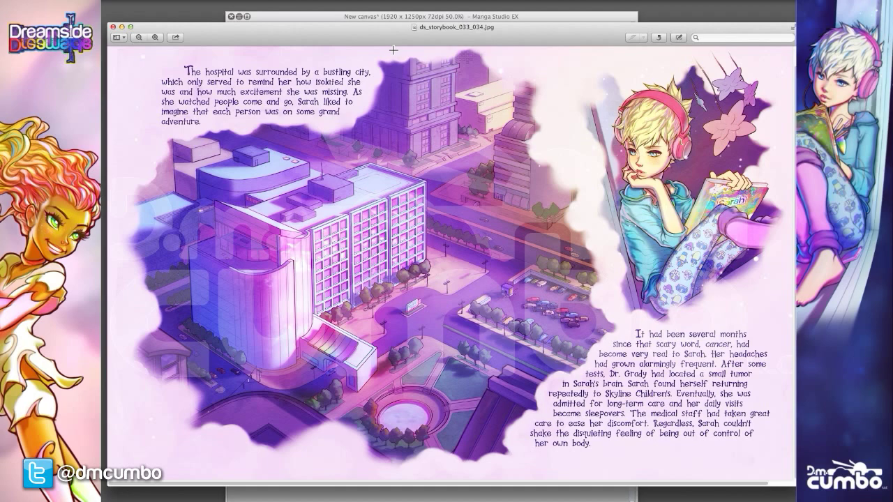
Switch to the blank canvas in Manga Studio and add a new raster layer above the paper
click(354, 16)
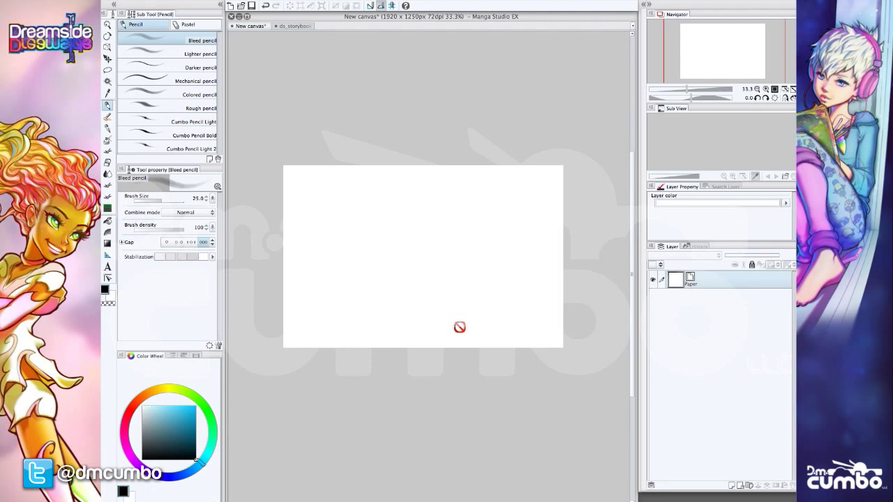
click(732, 487)
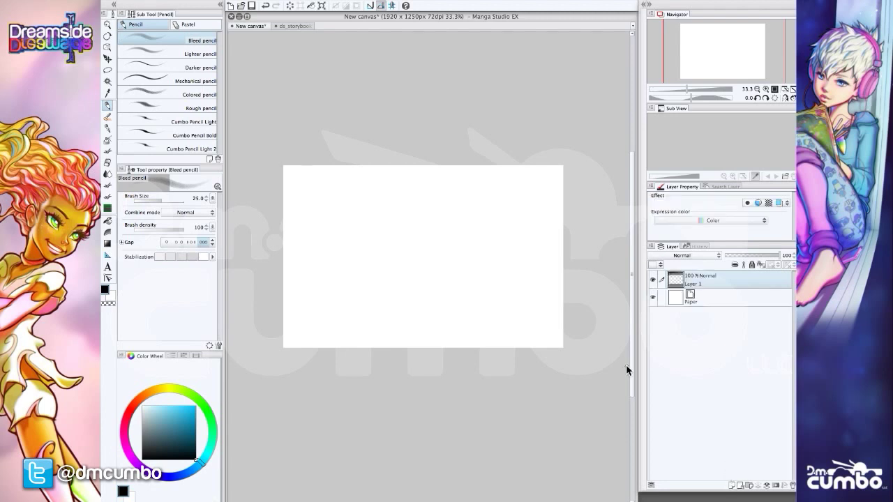
Sketch the house's rectangular front wall, ground line and narrow side wall freehand with the Bleed pencil at size 30
drag(346, 286, 345, 254)
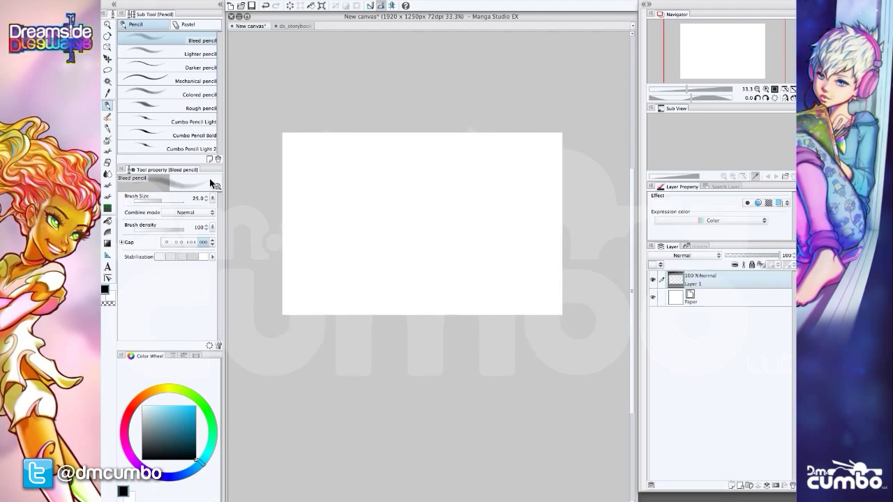
mouse_move(388, 209)
mouse_down()
mouse_move(375, 227)
mouse_move(388, 243)
mouse_up()
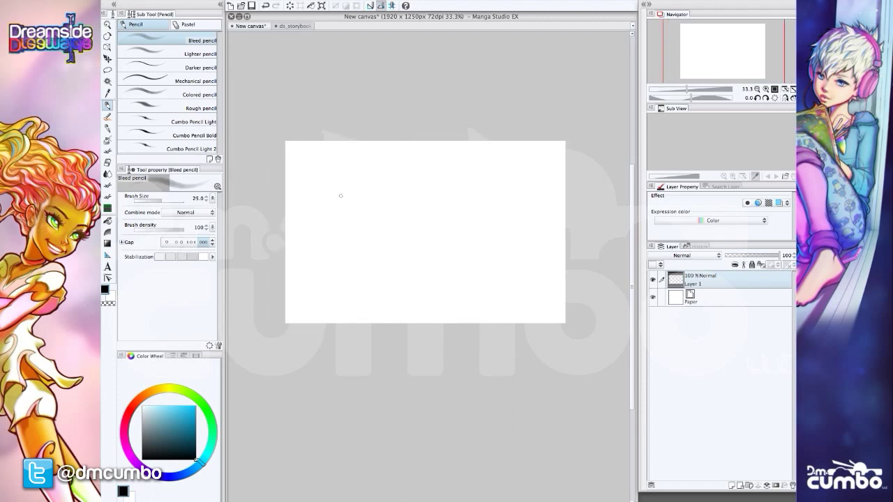
drag(431, 211, 405, 207)
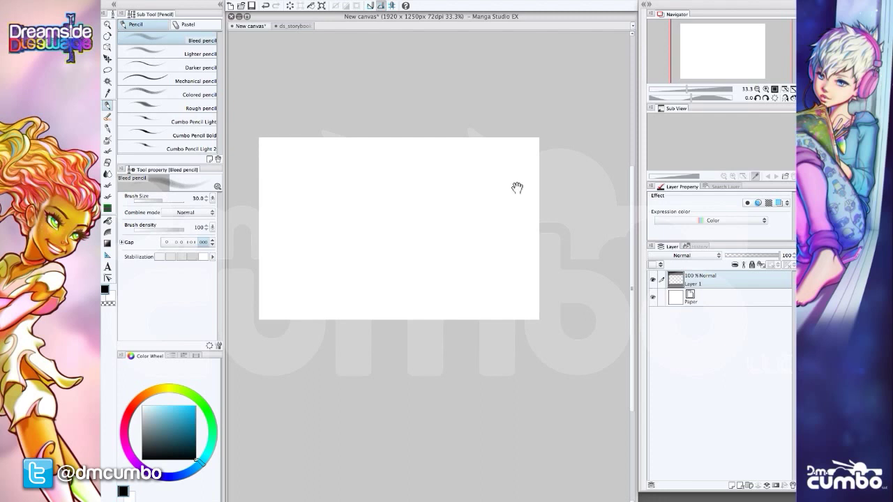
drag(347, 226, 347, 235)
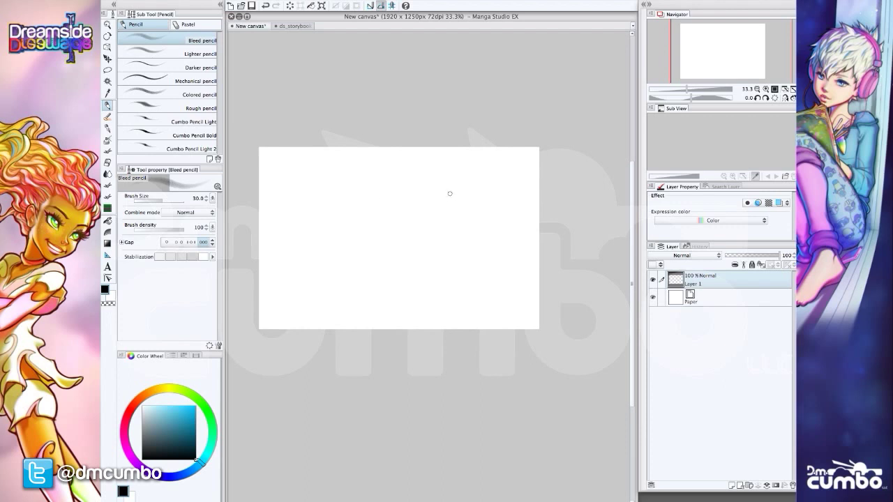
drag(471, 195, 368, 194)
mouse_move(475, 194)
mouse_down()
mouse_move(376, 193)
mouse_move(371, 286)
mouse_move(472, 278)
mouse_up()
drag(472, 199, 471, 279)
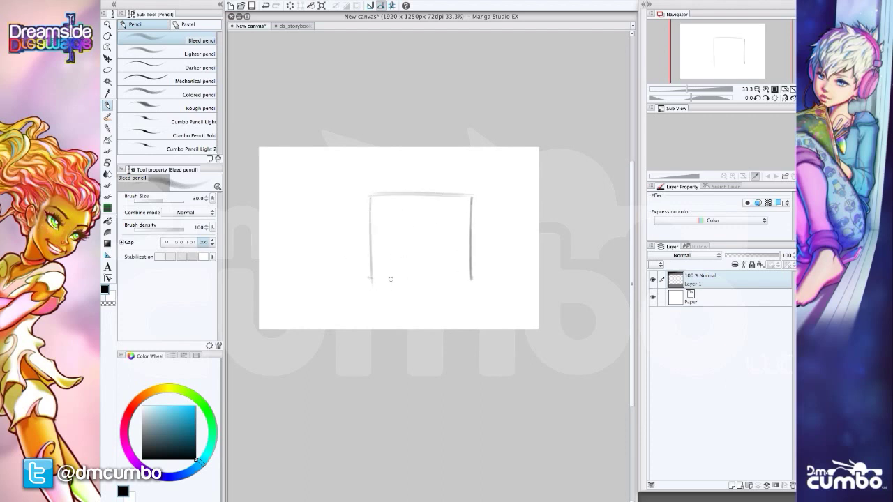
drag(370, 279, 483, 279)
drag(428, 279, 474, 279)
mouse_move(346, 226)
mouse_down()
mouse_move(336, 239)
mouse_move(339, 281)
mouse_move(431, 279)
mouse_move(370, 199)
mouse_up()
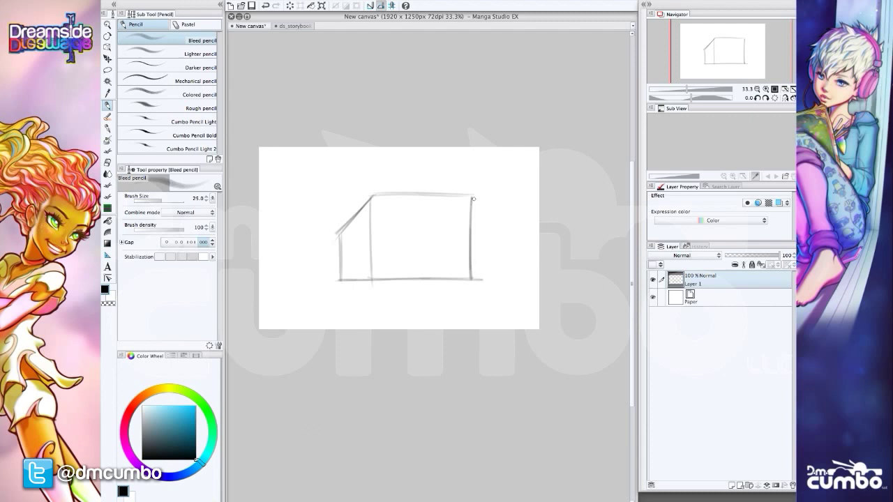
Sketch the house's sloping roof, with a gable over the side wall and a ridge line above the front wall
mouse_move(476, 197)
mouse_down()
mouse_move(360, 198)
mouse_move(352, 178)
mouse_move(336, 234)
mouse_up()
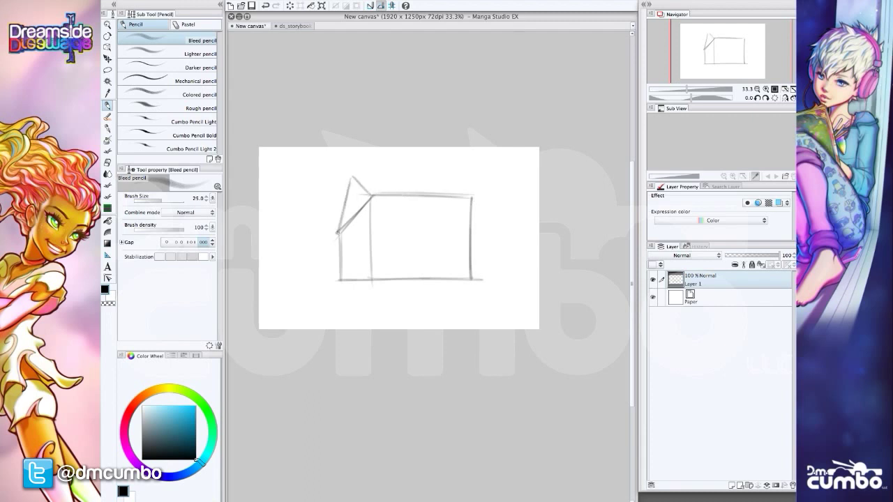
mouse_move(360, 176)
mouse_down()
mouse_move(454, 182)
mouse_move(474, 200)
mouse_move(328, 174)
mouse_move(341, 230)
mouse_up()
drag(370, 196, 332, 237)
drag(469, 196, 368, 195)
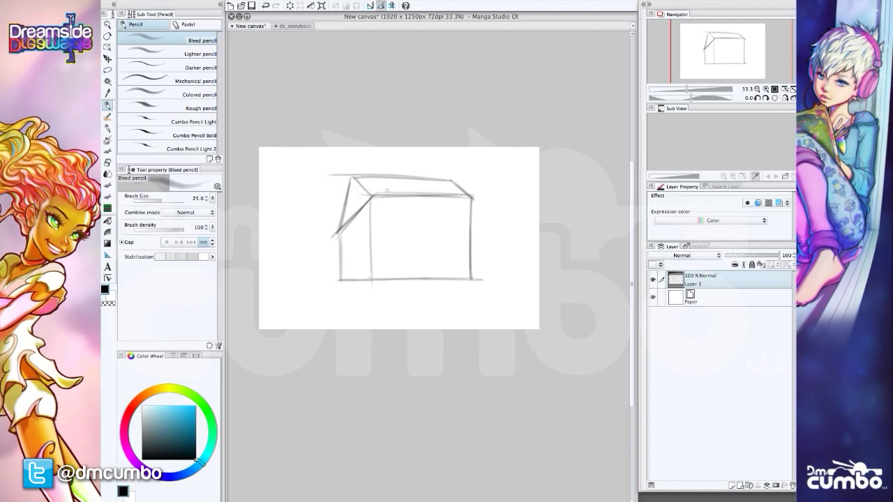
drag(437, 179, 339, 176)
Sketch a small door and two square windows on the front wall, plus one slanted window on the side wall
mouse_move(416, 264)
mouse_down()
mouse_move(416, 255)
mouse_move(433, 257)
mouse_move(433, 279)
mouse_up()
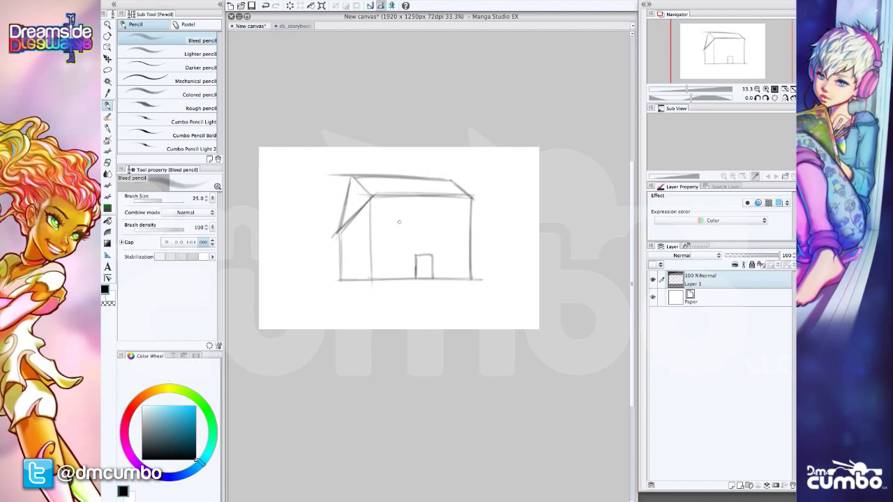
mouse_move(402, 218)
mouse_down()
mouse_move(400, 249)
mouse_move(377, 250)
mouse_up()
mouse_move(377, 249)
mouse_down()
mouse_move(378, 218)
mouse_move(402, 218)
mouse_move(435, 248)
mouse_up()
drag(435, 248, 464, 248)
mouse_move(464, 248)
mouse_down()
mouse_move(462, 216)
mouse_move(431, 217)
mouse_up()
mouse_move(363, 231)
mouse_down()
mouse_move(347, 240)
mouse_move(347, 259)
mouse_move(364, 257)
mouse_up()
mouse_move(365, 257)
mouse_down()
mouse_move(363, 232)
mouse_move(346, 241)
mouse_up()
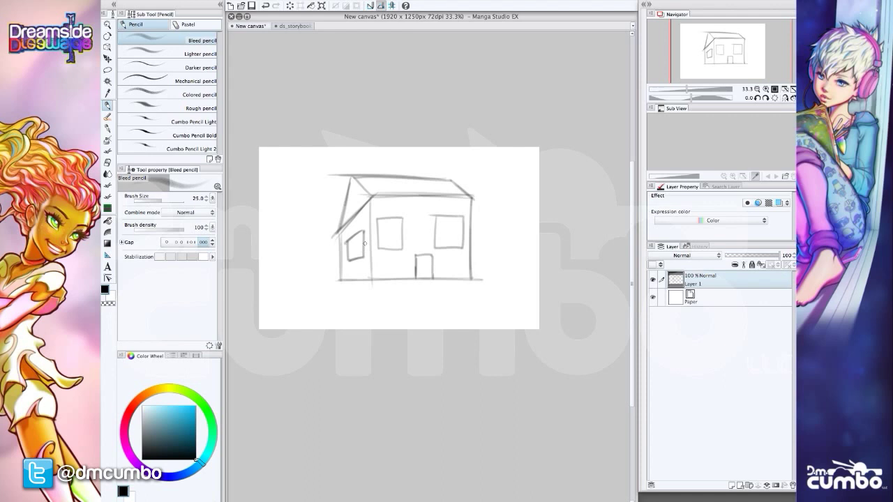
Add a second raster layer above the house sketch
scroll(380, 303, down, 1)
drag(344, 317, 333, 325)
scroll(367, 300, up, 2)
drag(359, 297, 353, 291)
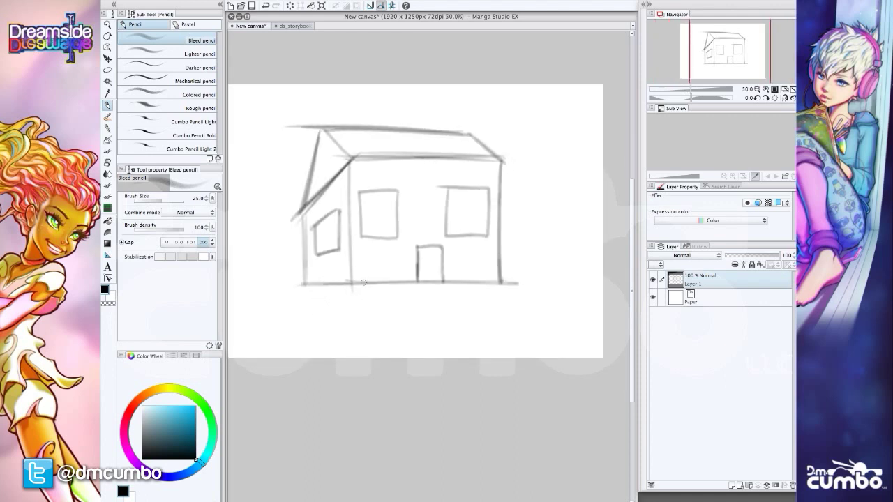
scroll(417, 282, down, 1)
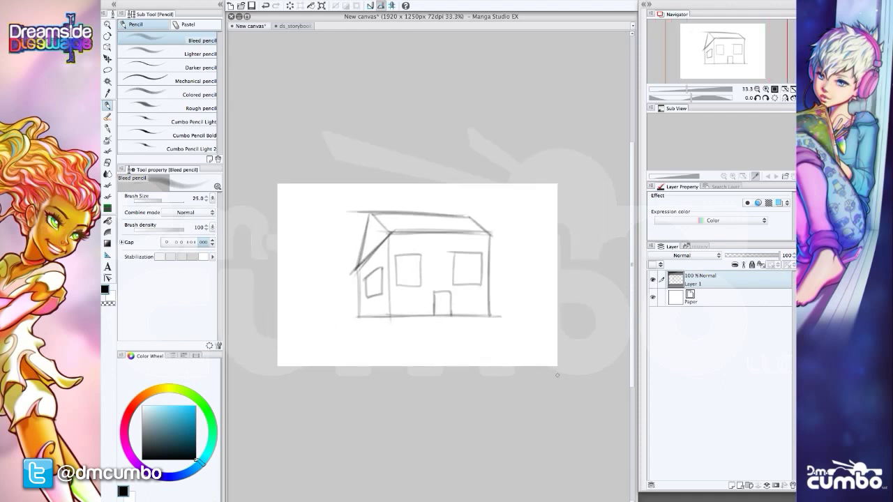
click(733, 484)
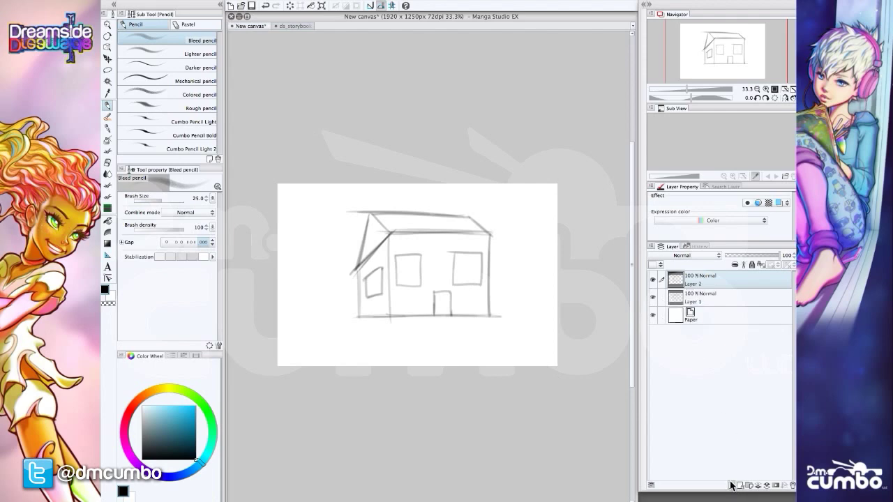
Create a 1 point perspective ruler on a new layer
click(241, 2)
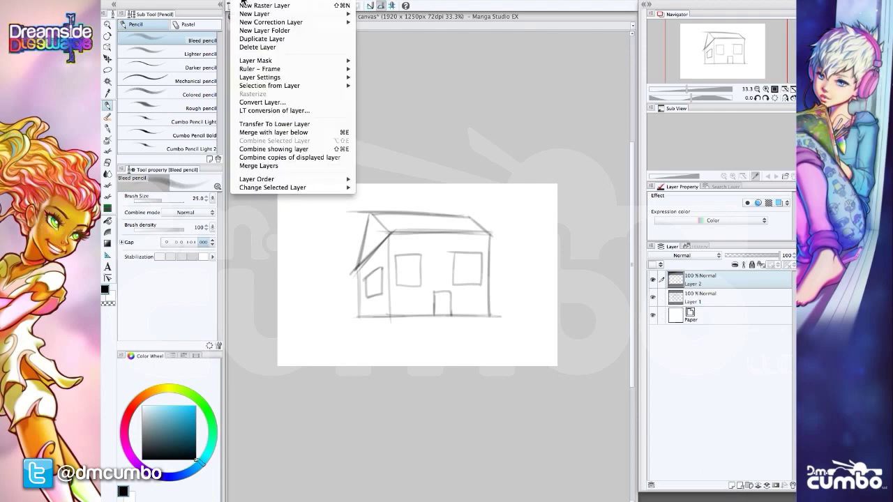
mouse_move(245, 69)
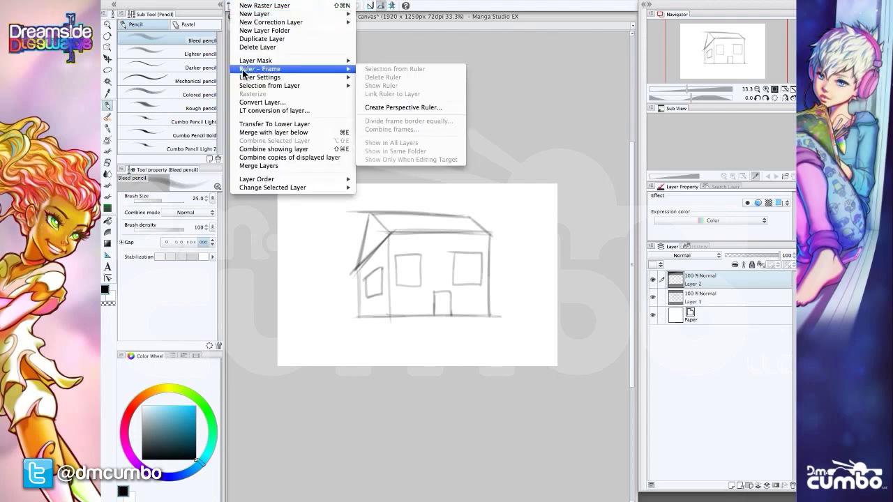
click(381, 110)
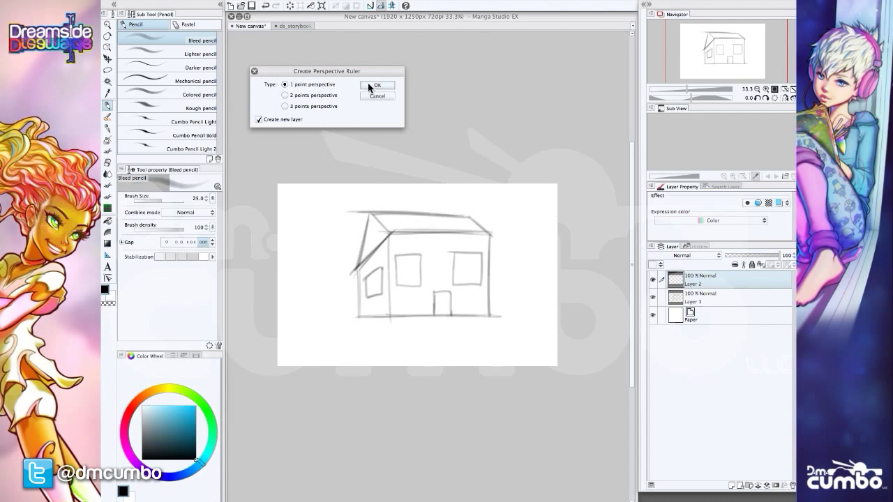
click(369, 85)
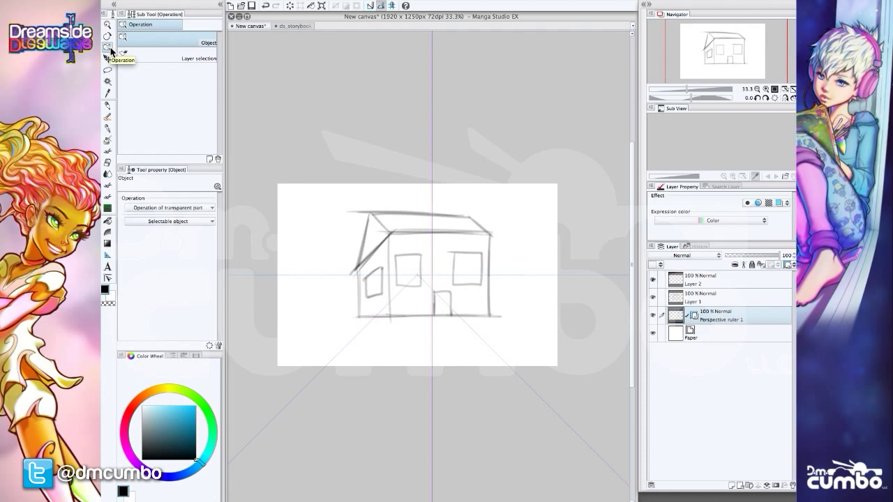
Move the perspective ruler's vanishing point to the ground line just left of the house and swing its guides toward the house
click(576, 276)
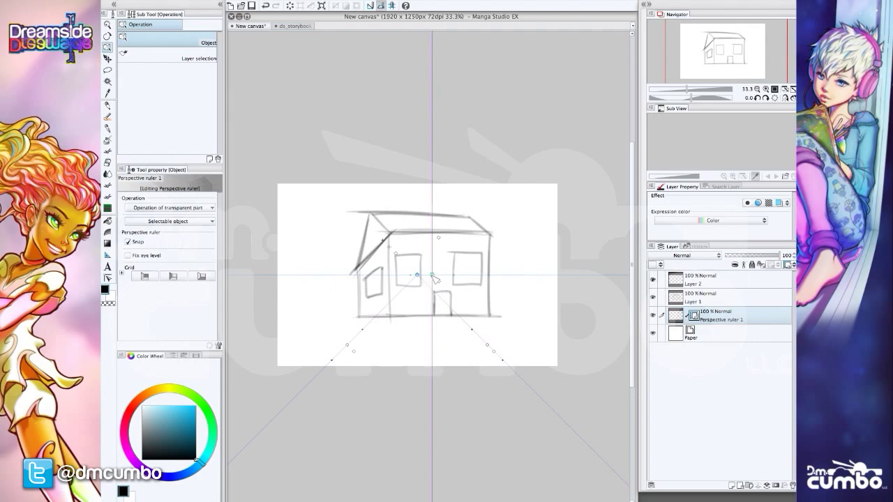
drag(432, 276, 305, 318)
drag(492, 341, 440, 216)
drag(354, 350, 503, 417)
drag(440, 213, 423, 206)
drag(289, 315, 310, 318)
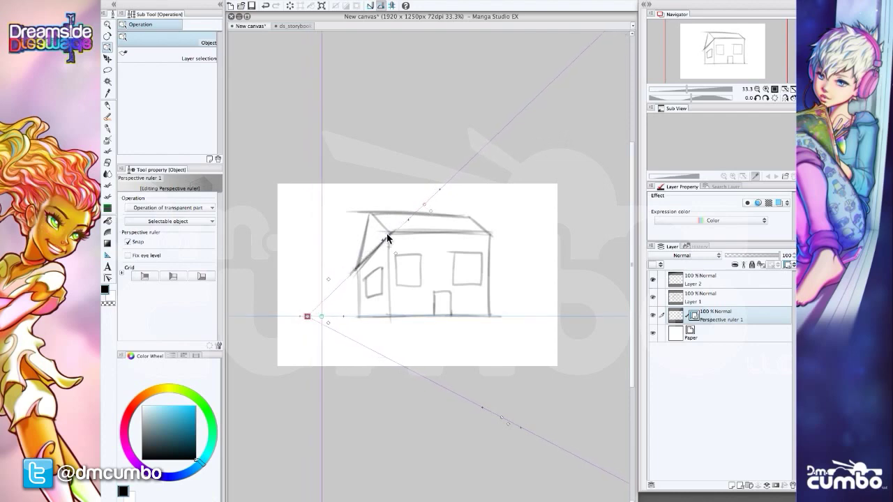
Fine-tune the vanishing point slightly above the ground line and align the two guides with the side wall's top and bottom edges
mouse_move(427, 207)
mouse_down()
mouse_move(410, 195)
mouse_move(416, 208)
mouse_up()
mouse_move(321, 317)
mouse_down()
mouse_move(318, 332)
mouse_move(314, 309)
mouse_up()
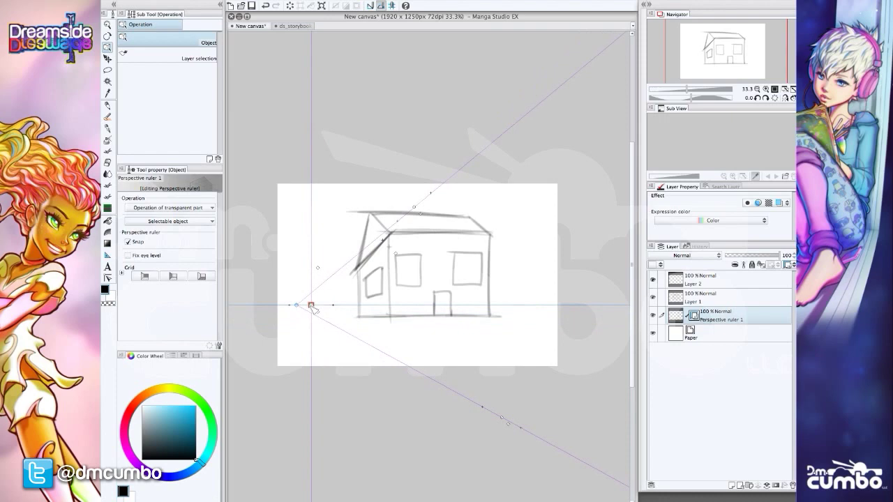
drag(415, 210, 416, 218)
drag(297, 305, 319, 305)
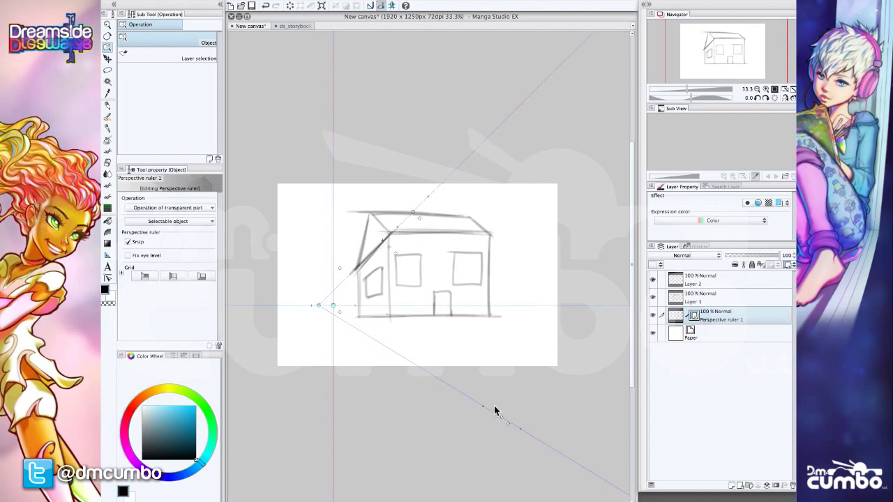
drag(503, 419, 526, 332)
Delete the empty Layer 2 and add a fresh raster layer above the house sketch
click(678, 282)
click(791, 485)
click(684, 301)
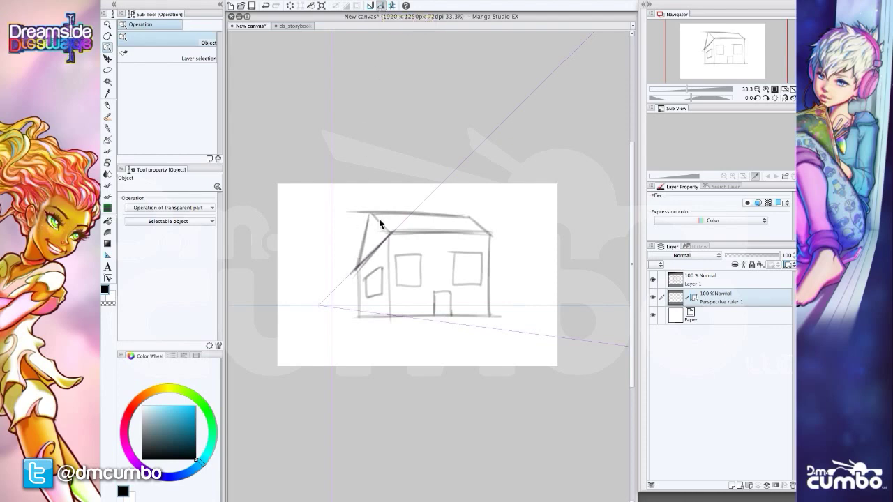
click(680, 282)
click(732, 485)
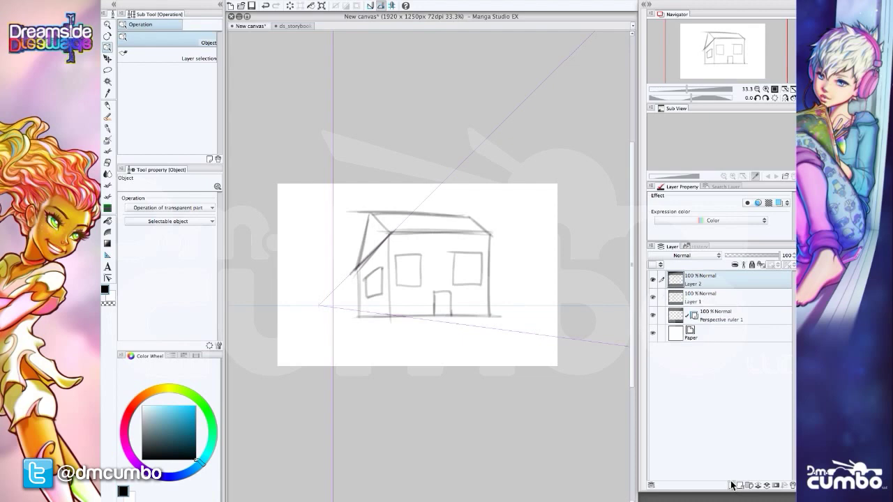
Lower the house sketch layer's opacity to 14% and make the empty raster layer above it active
click(730, 297)
click(731, 256)
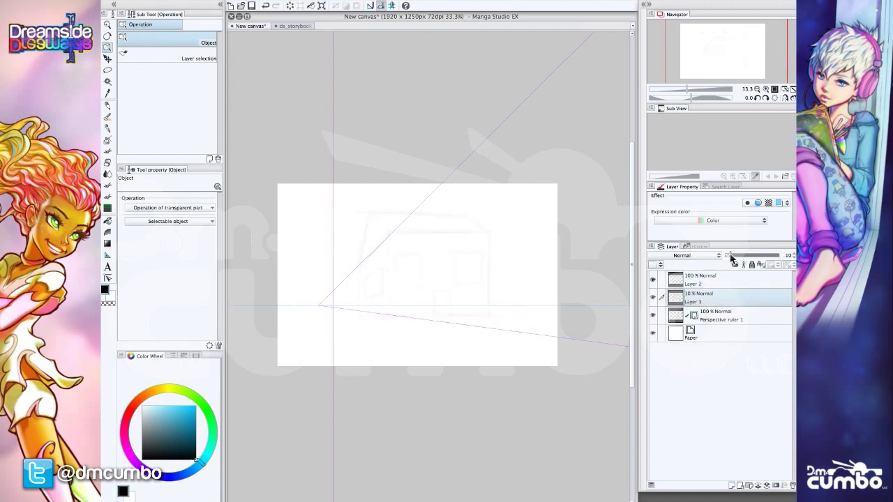
drag(732, 256, 733, 257)
click(681, 280)
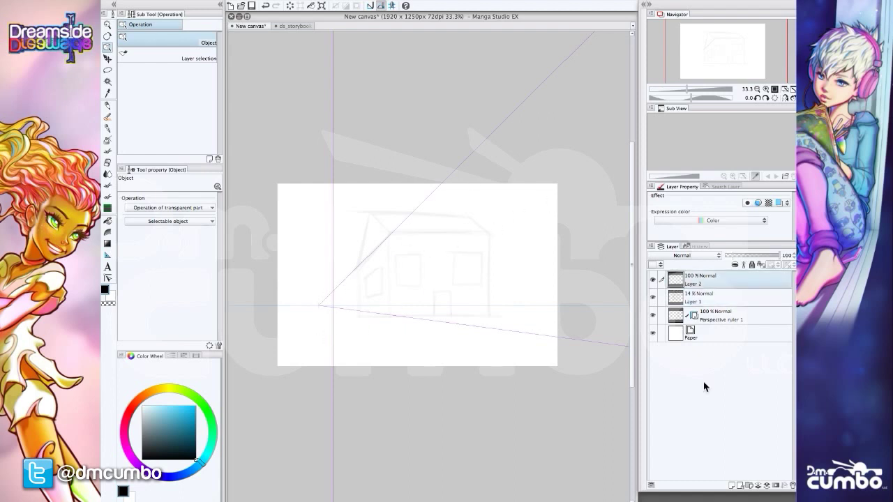
Draw practice strokes with the Bleed pencil above the eye level, snapping them toward the vanishing point
key(p)
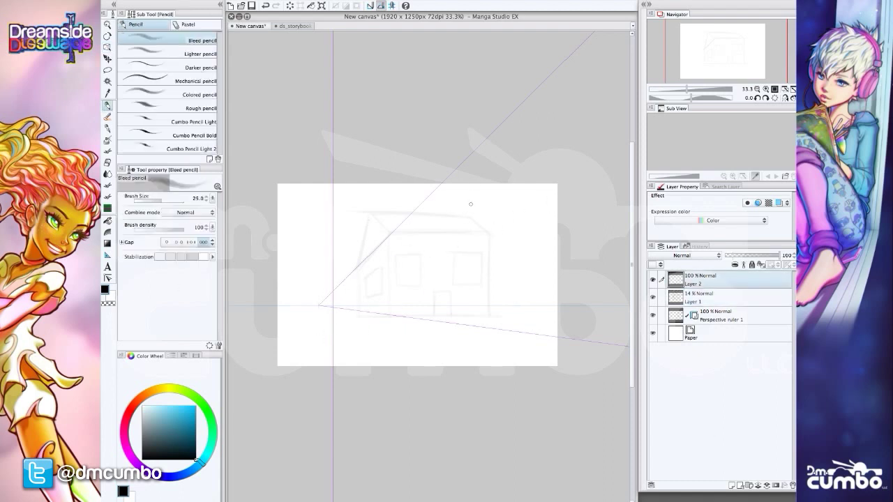
drag(506, 204, 377, 273)
drag(523, 255, 376, 283)
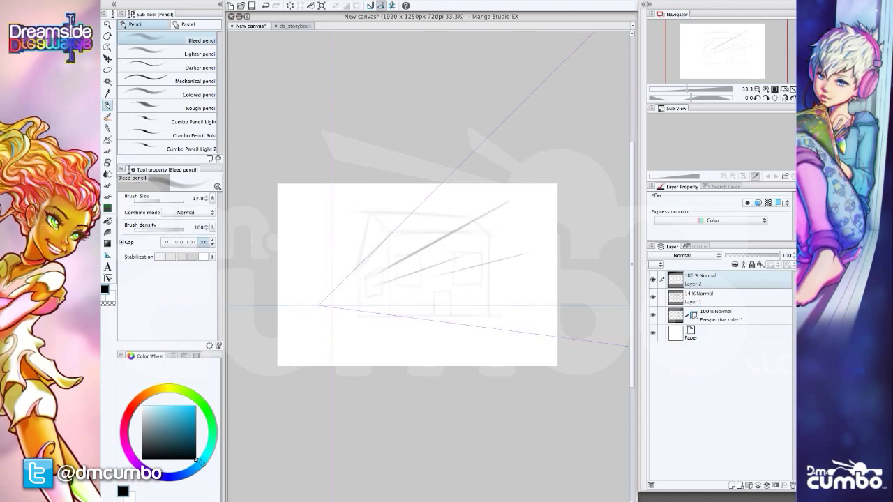
key(ctrl+plus)
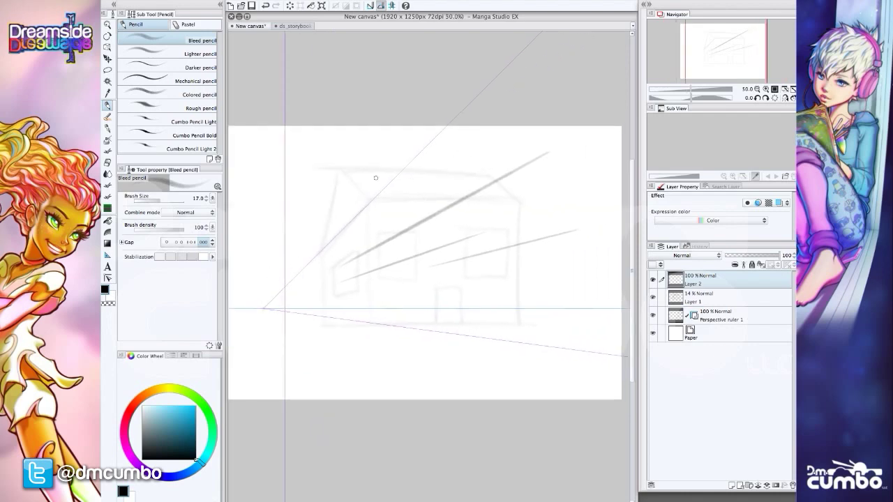
drag(383, 145, 288, 273)
drag(251, 332, 341, 390)
drag(427, 190, 382, 302)
drag(336, 307, 351, 247)
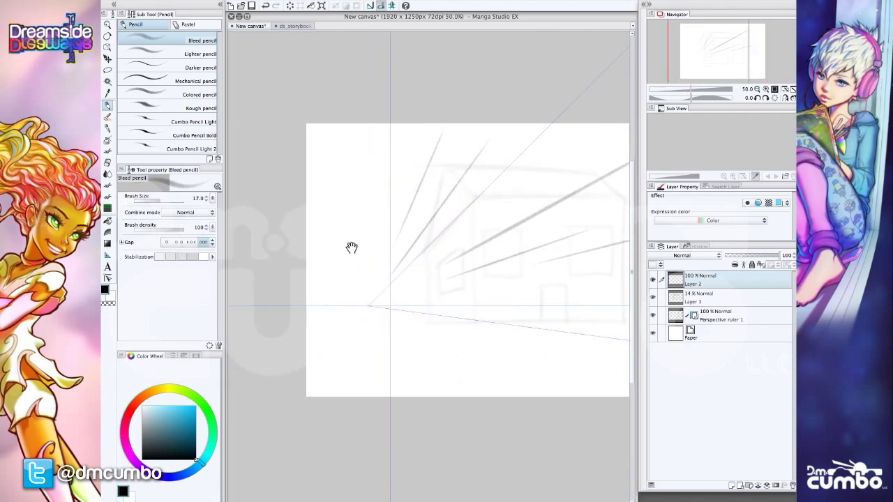
Add practice perspective strokes left of and below the vanishing point, fanning out across the ground area
drag(313, 164, 349, 255)
mouse_move(359, 297)
mouse_down()
mouse_move(300, 249)
mouse_move(268, 243)
mouse_up()
mouse_move(321, 264)
mouse_down()
mouse_move(488, 311)
mouse_move(428, 343)
mouse_move(593, 385)
mouse_up()
drag(408, 297, 450, 372)
drag(404, 341, 286, 303)
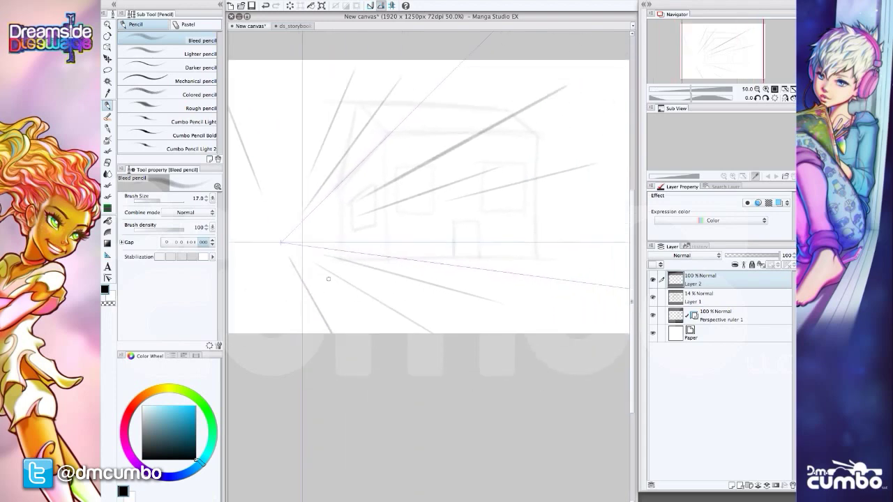
drag(305, 260, 407, 334)
drag(342, 273, 467, 335)
drag(341, 272, 502, 345)
Draw further shallow practice strokes from the vanishing point to the canvas's right edge, below the eye level
scroll(477, 328, down, 1)
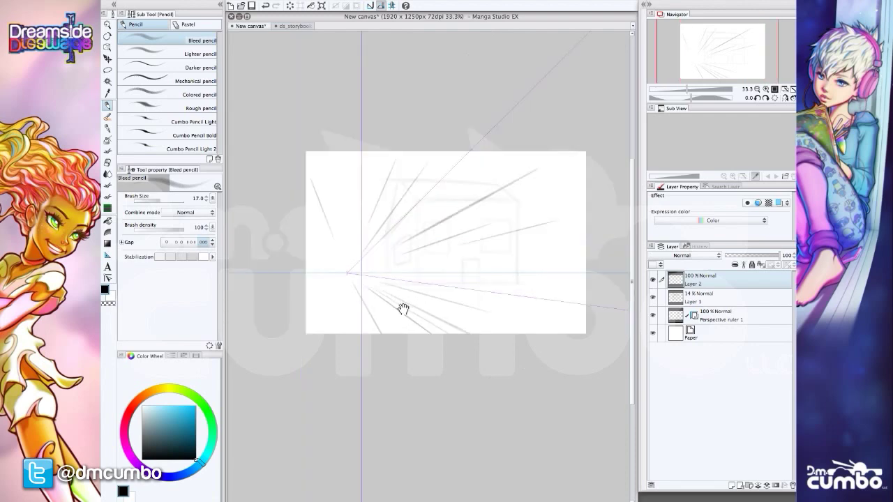
mouse_move(402, 309)
mouse_down()
mouse_move(332, 291)
mouse_move(517, 296)
mouse_up()
drag(357, 272, 530, 311)
drag(335, 262, 536, 310)
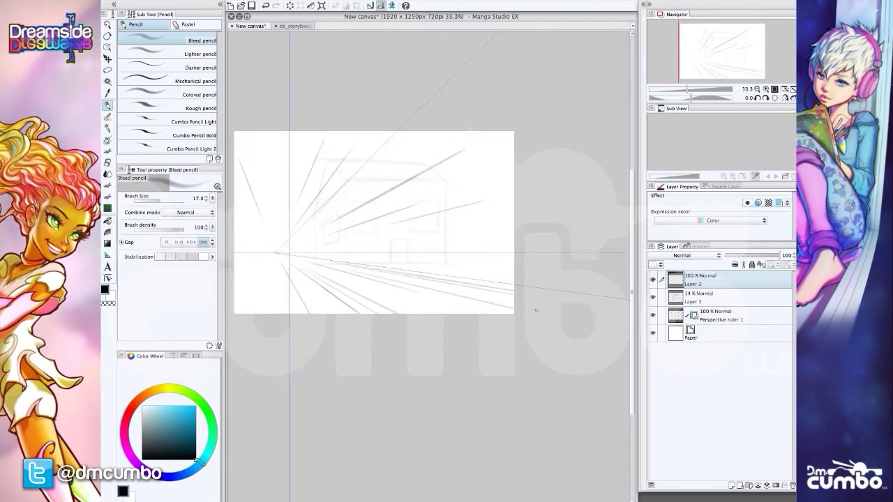
Draw a horizontal practice line along the eye level through the vanishing point, across the whole canvas
key(ctrl+minus)
drag(293, 278, 345, 279)
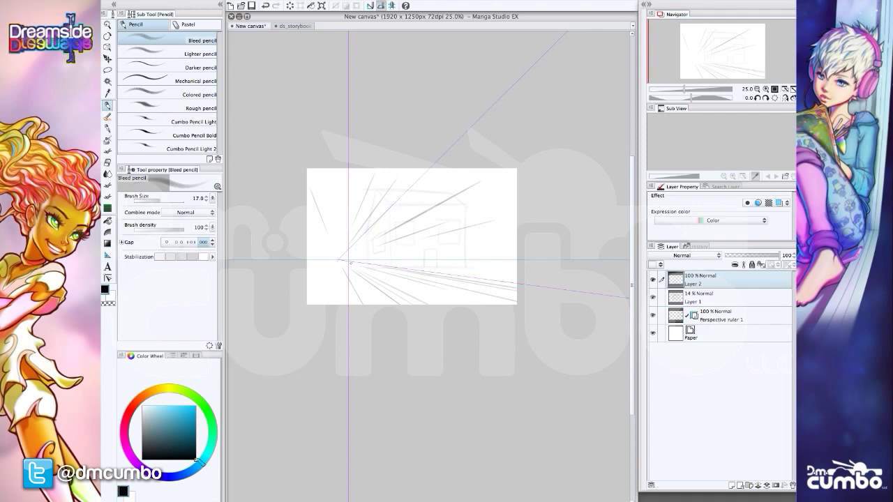
drag(355, 261, 333, 257)
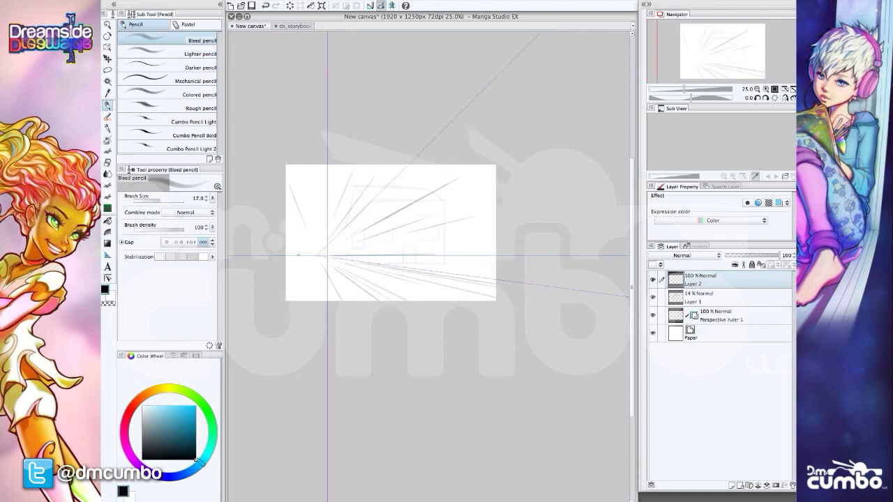
mouse_move(237, 256)
mouse_down()
mouse_move(472, 256)
mouse_move(293, 261)
mouse_up()
mouse_move(437, 256)
mouse_down()
mouse_move(486, 257)
mouse_move(216, 258)
mouse_up()
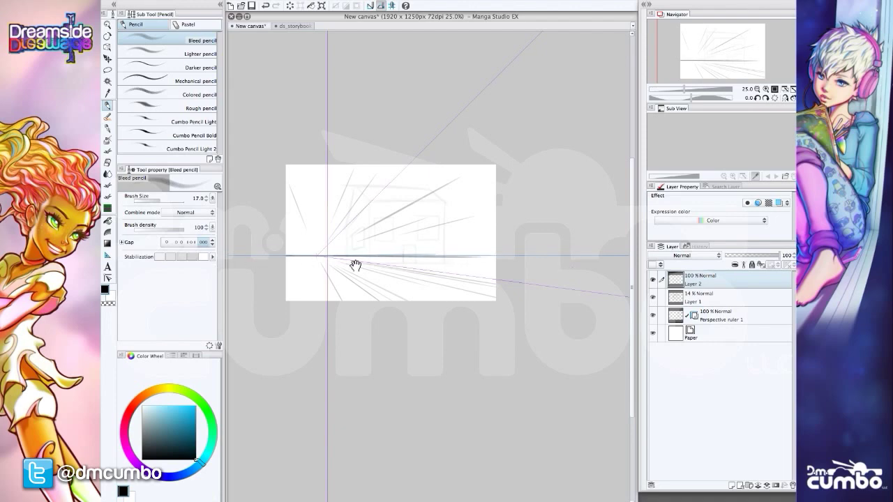
Discard the layer with the practice strokes and add an empty raster layer above the faded sketch
drag(355, 266, 431, 288)
click(792, 485)
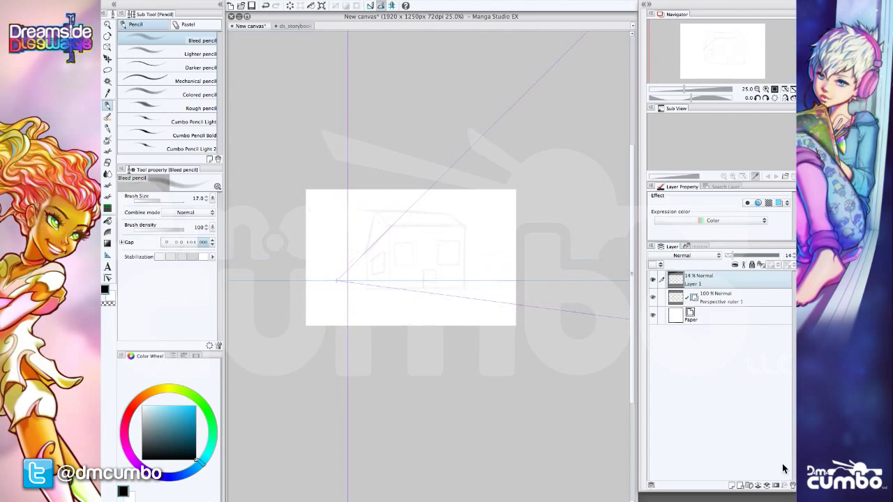
click(733, 485)
Trace the side wall's four edges along the perspective ruler with the Bleed pencil at size 17, plus the front wall's top edge
scroll(336, 240, up, 1)
scroll(336, 240, up, 1)
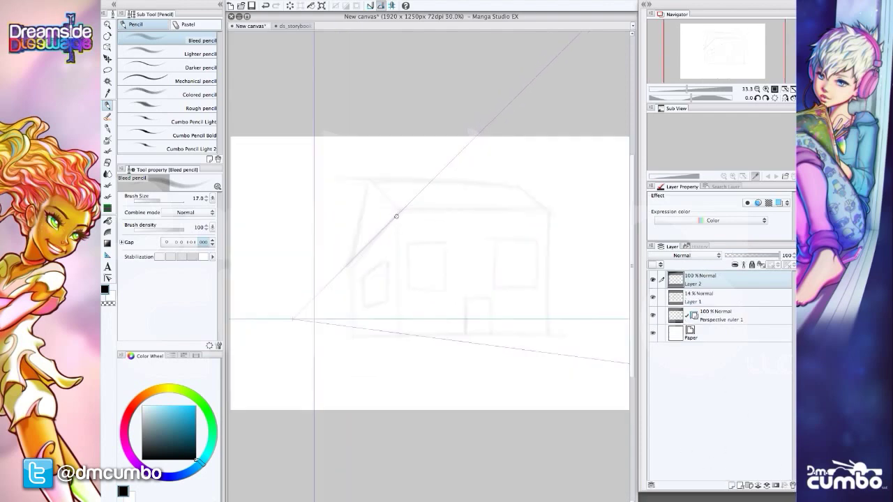
mouse_move(398, 214)
mouse_down()
mouse_move(347, 265)
mouse_move(356, 276)
mouse_up()
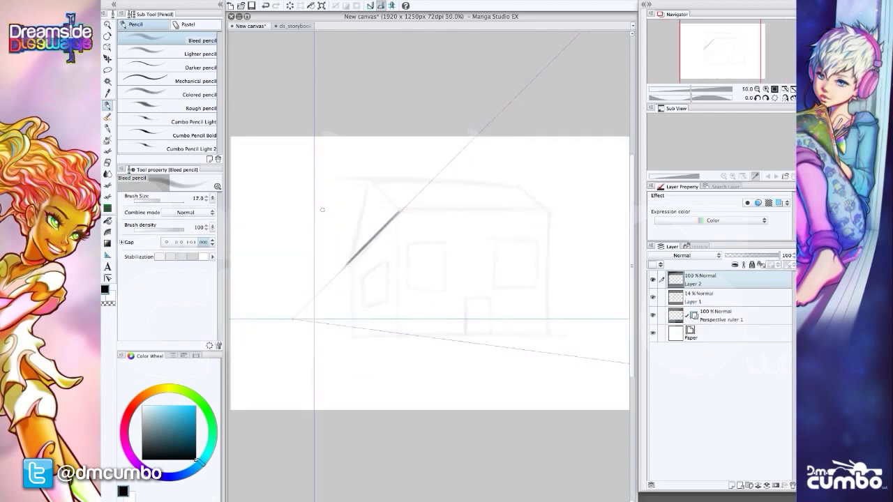
mouse_move(354, 339)
mouse_down()
mouse_move(340, 325)
mouse_move(384, 320)
mouse_up()
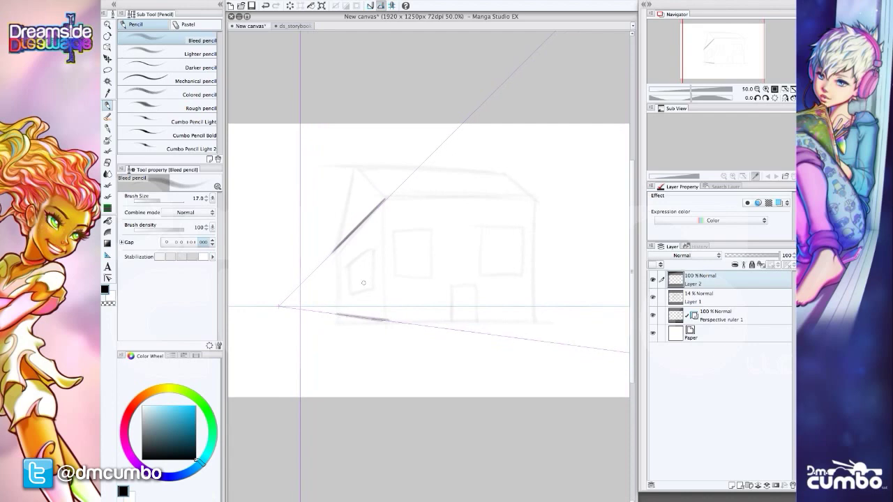
drag(338, 247, 339, 321)
drag(384, 199, 384, 321)
drag(384, 201, 383, 322)
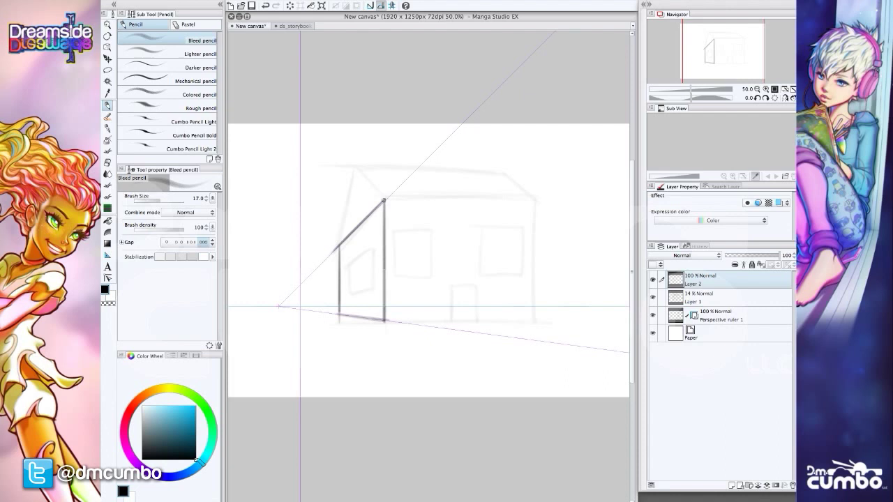
drag(383, 200, 536, 199)
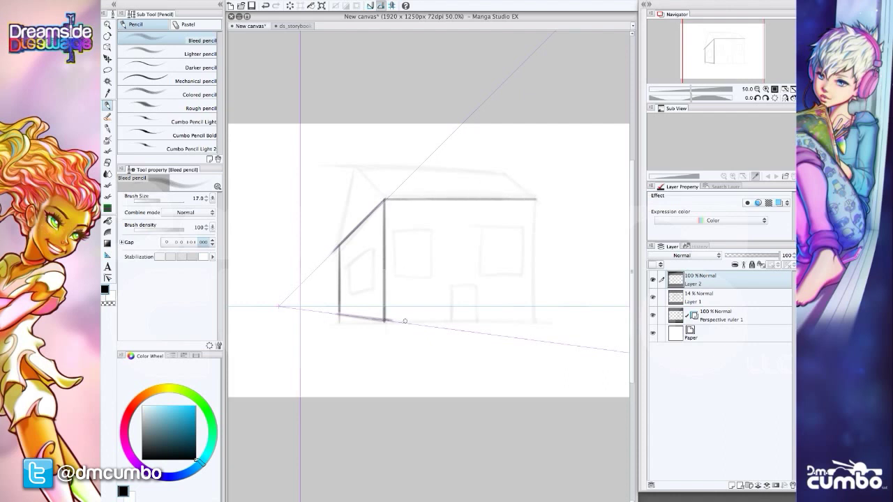
Try several base lines for the front wall, both horizontal and along the perspective guide, undoing each attempt
drag(388, 322, 534, 337)
key(super+z)
mouse_move(385, 320)
mouse_down()
mouse_move(561, 322)
mouse_move(442, 321)
mouse_move(551, 321)
mouse_up()
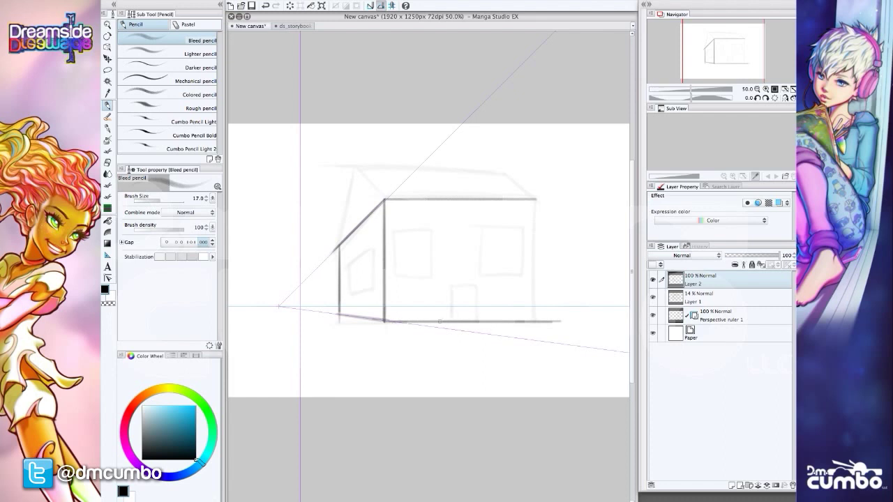
key(ctrl+z)
key(ctrl+z)
mouse_move(385, 322)
mouse_down()
mouse_move(522, 342)
mouse_move(505, 327)
mouse_up()
key(ctrl+z)
drag(385, 322, 621, 353)
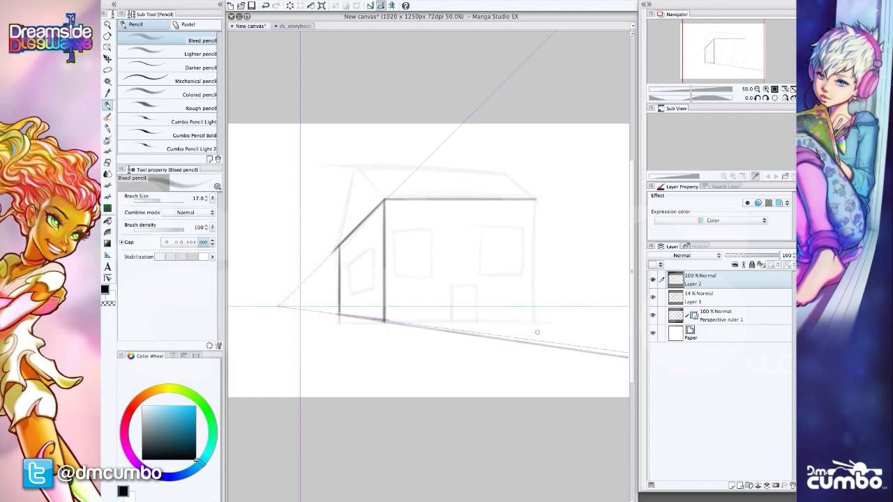
key(ctrl+z)
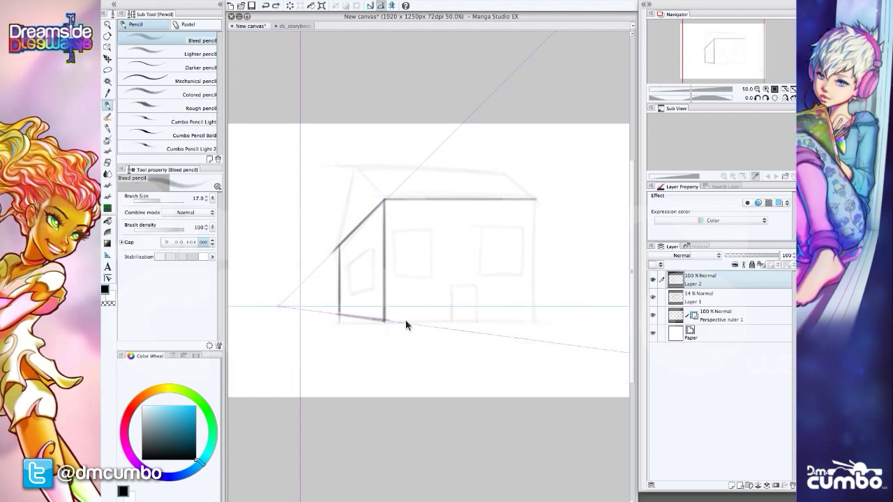
Draw the front wall's horizontal bottom edge and its far right vertical edge, reinforcing both with repeated strokes
drag(384, 319, 542, 321)
drag(384, 322, 542, 323)
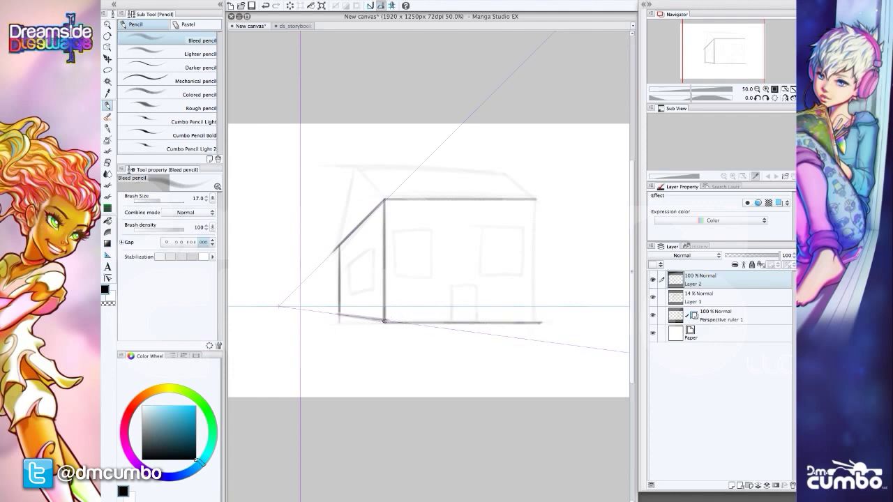
drag(385, 321, 540, 322)
drag(535, 203, 526, 322)
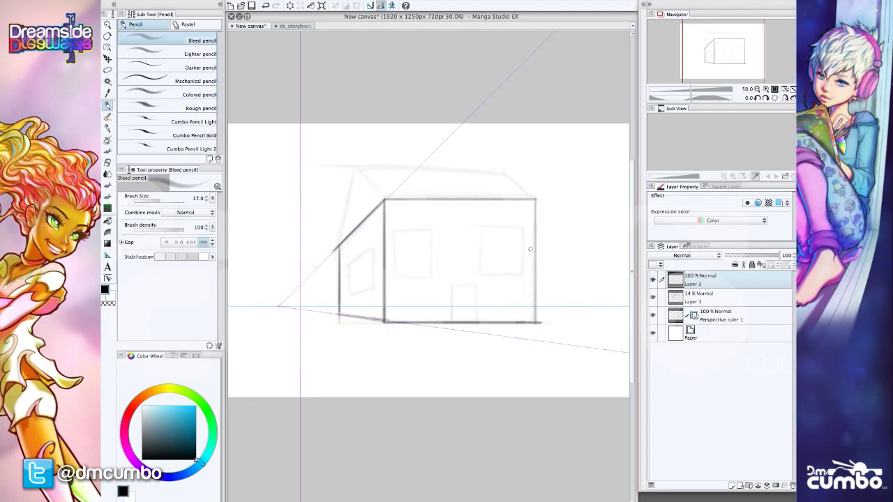
drag(535, 210, 535, 319)
Draw two light horizontal guide lines across the front wall for the windows' top and bottom, plus the first window's vertical sides
mouse_move(535, 231)
mouse_down()
mouse_move(361, 228)
mouse_move(523, 229)
mouse_move(395, 230)
mouse_up()
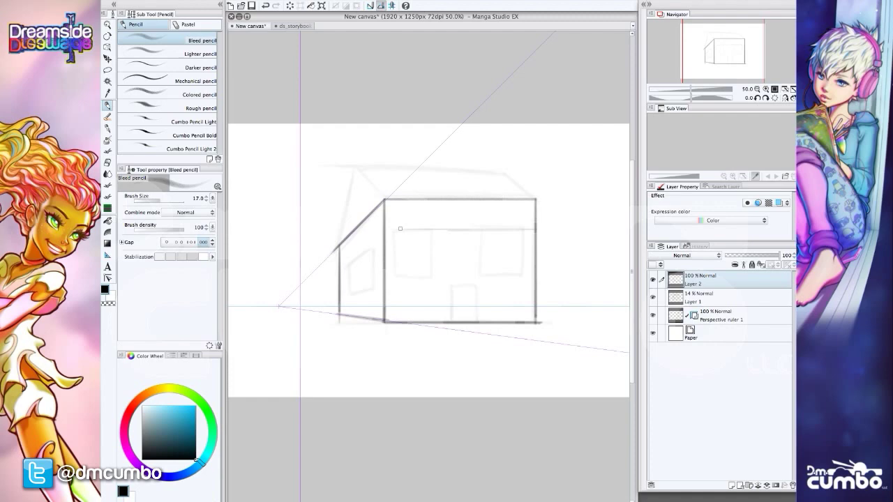
mouse_move(527, 275)
mouse_down()
mouse_move(391, 274)
mouse_move(529, 275)
mouse_move(409, 275)
mouse_up()
drag(395, 231, 394, 279)
drag(432, 230, 431, 272)
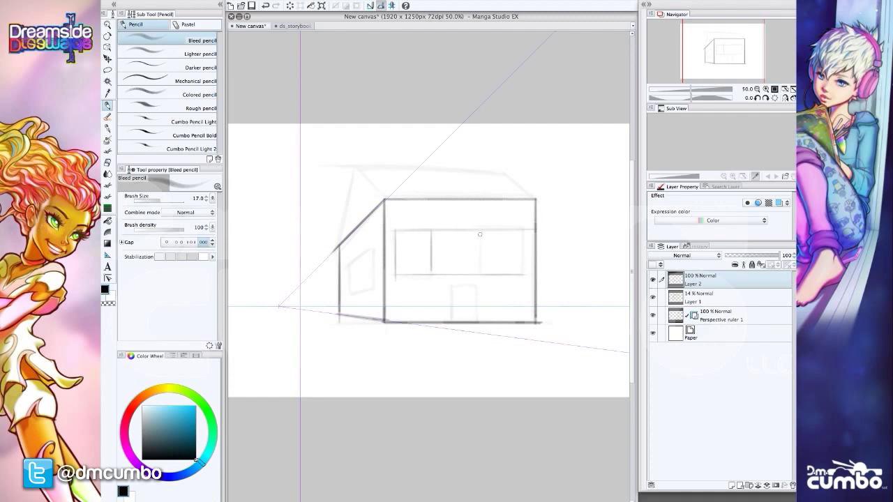
Draw the second front window's vertical sides between the guide lines and outline the door at the wall's base
drag(482, 231, 484, 277)
mouse_move(520, 230)
mouse_down()
mouse_move(517, 282)
mouse_move(422, 273)
mouse_move(524, 272)
mouse_move(417, 277)
mouse_up()
key(super+z)
mouse_move(516, 274)
mouse_down()
mouse_move(427, 268)
mouse_move(386, 275)
mouse_up()
key(super+z)
drag(516, 232, 405, 233)
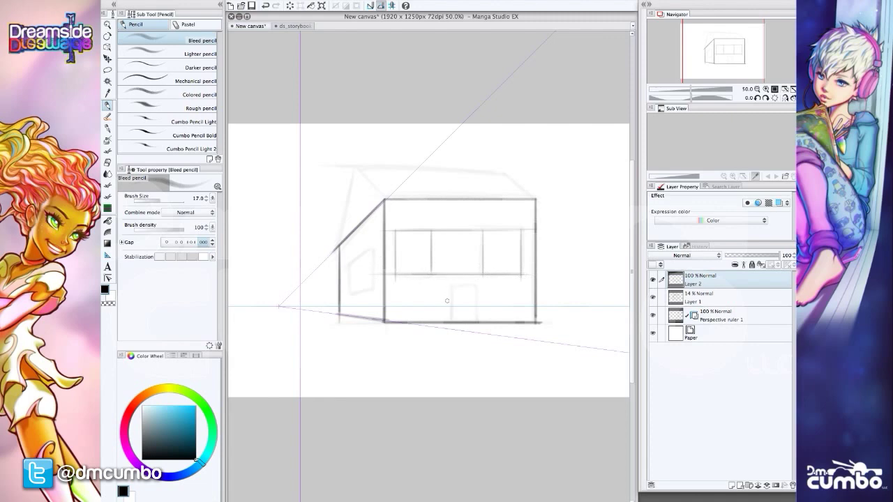
mouse_move(446, 323)
mouse_down()
mouse_move(446, 264)
mouse_move(448, 271)
mouse_move(446, 263)
mouse_move(470, 263)
mouse_move(471, 324)
mouse_up()
mouse_move(473, 264)
mouse_down()
mouse_move(445, 264)
mouse_move(446, 324)
mouse_up()
Carry both window guide lines along the side wall toward the vanishing point and outline a window between them
drag(381, 274, 329, 289)
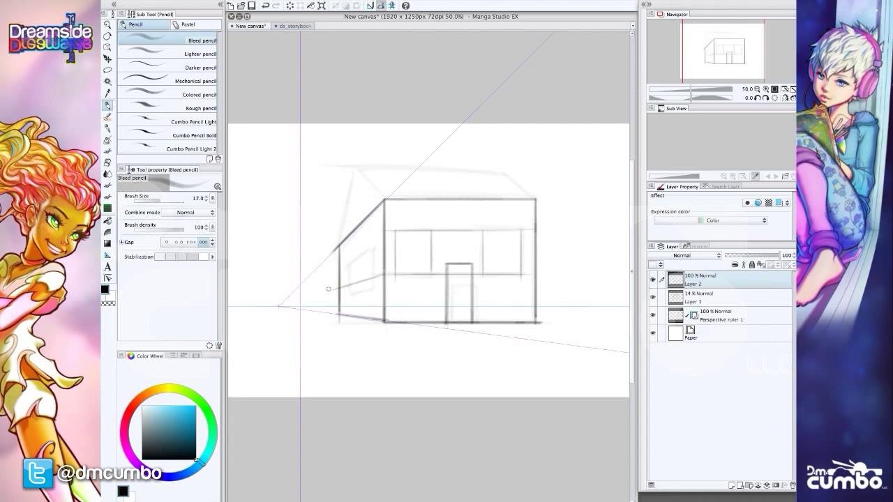
drag(381, 232, 332, 269)
scroll(347, 228, down, 1)
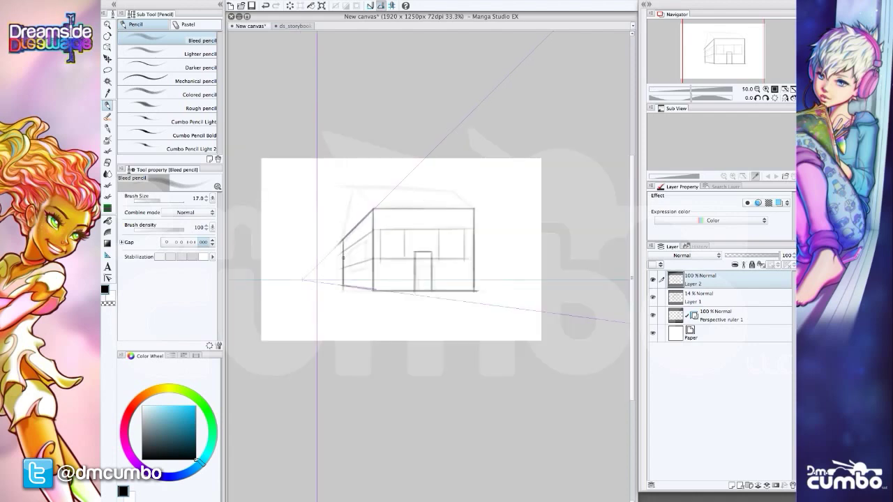
scroll(345, 247, up, 1)
scroll(357, 244, up, 1)
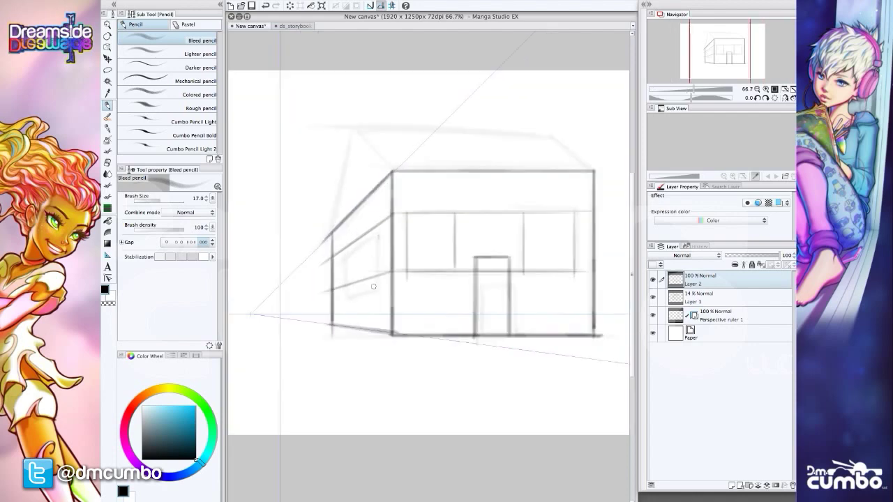
drag(377, 226, 377, 273)
drag(345, 247, 346, 285)
mouse_move(380, 224)
mouse_down()
mouse_move(343, 250)
mouse_move(377, 275)
mouse_move(339, 287)
mouse_up()
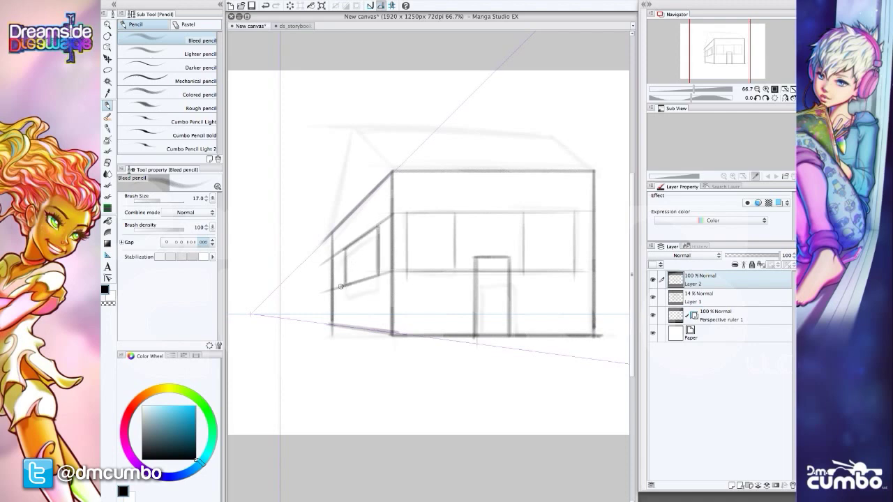
Darken the outlines of both front wall windows with repeated strokes
mouse_move(405, 213)
mouse_down()
mouse_move(405, 269)
mouse_move(457, 270)
mouse_move(456, 209)
mouse_move(406, 211)
mouse_up()
mouse_move(522, 213)
mouse_down()
mouse_move(523, 271)
mouse_move(574, 270)
mouse_move(574, 211)
mouse_move(521, 210)
mouse_up()
key(super+minus)
key(super+minus)
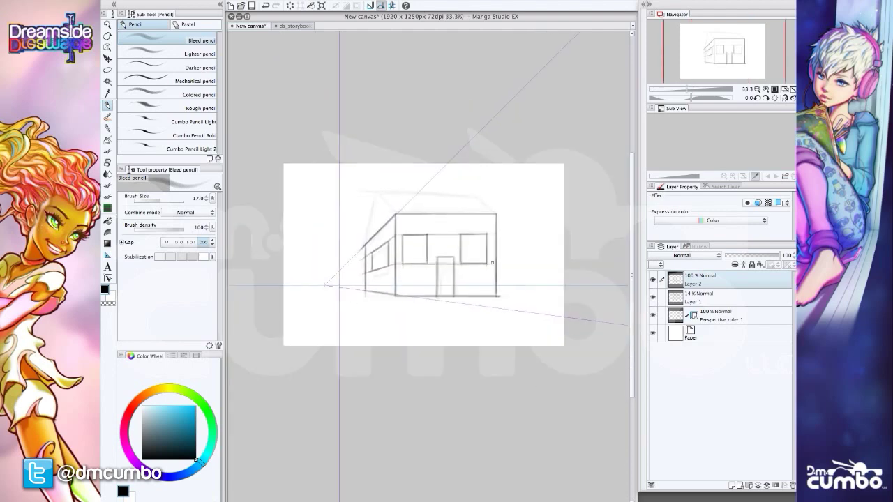
Extend the house's corner verticals above the walls and connect them with perspective and horizontal guide lines as a roof construction box
key(super+plus)
drag(350, 285, 332, 263)
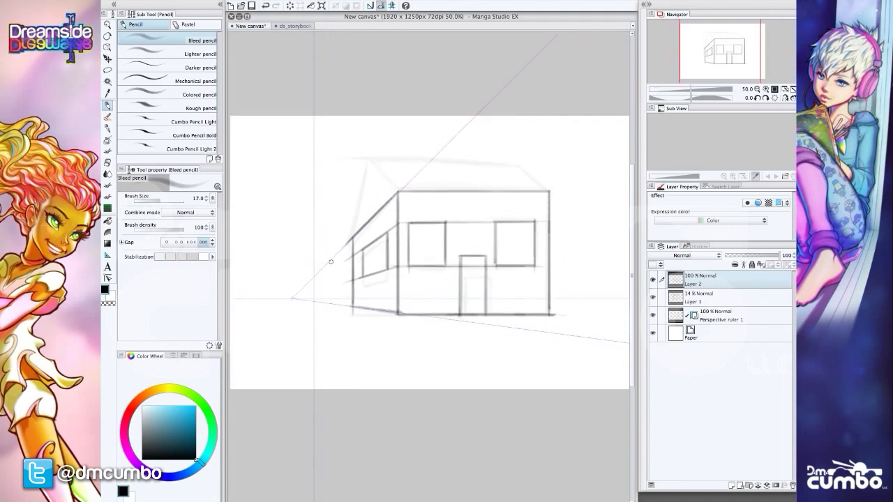
mouse_move(398, 194)
mouse_down()
mouse_move(353, 238)
mouse_move(353, 318)
mouse_up()
scroll(356, 136, up, 1)
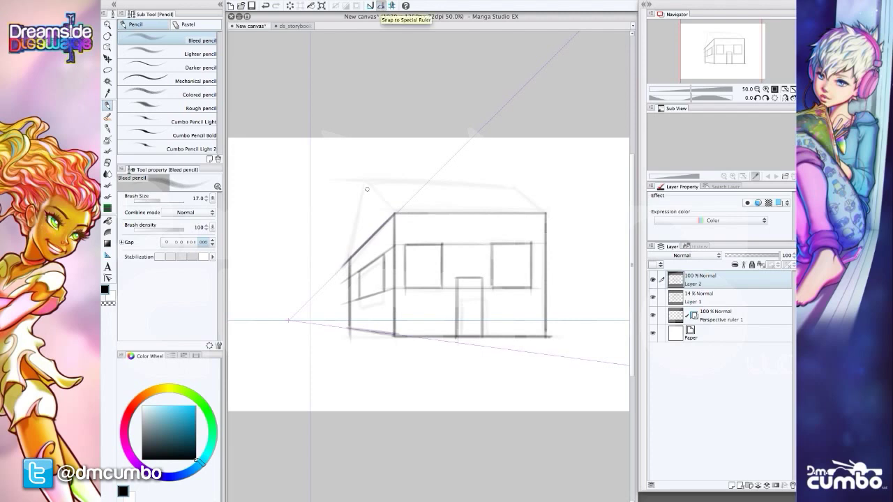
click(381, 6)
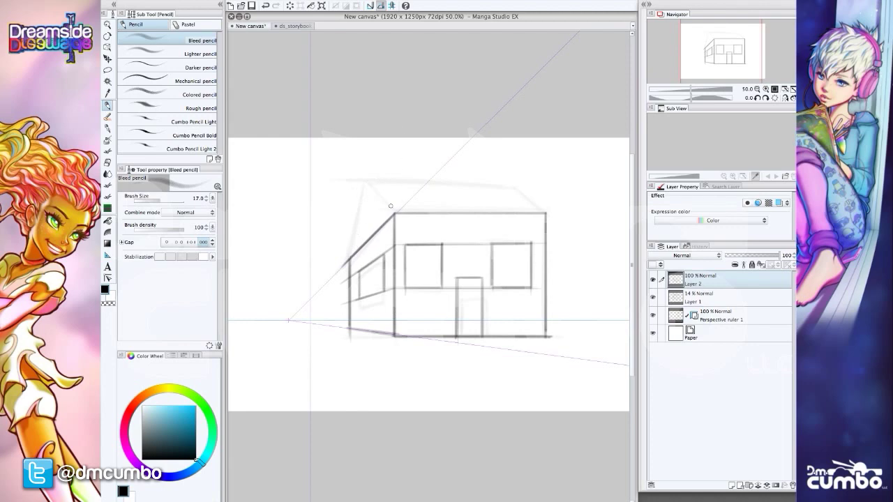
drag(394, 229, 394, 170)
mouse_move(395, 213)
mouse_down()
mouse_move(393, 172)
mouse_move(349, 237)
mouse_move(349, 260)
mouse_up()
drag(349, 226, 349, 260)
mouse_move(395, 169)
mouse_down()
mouse_move(541, 171)
mouse_move(545, 218)
mouse_up()
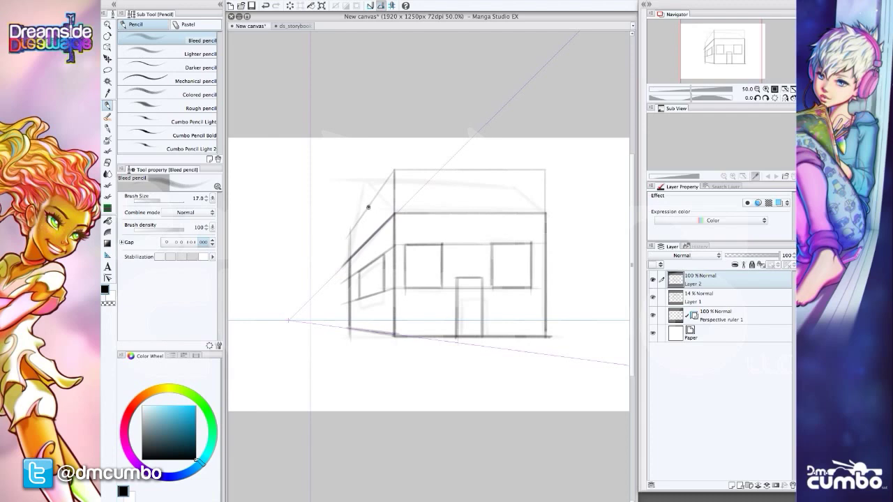
Mark the gable's peak above the side wall, run a horizontal ridge line from it, and draw the gable's two slopes
drag(369, 207, 533, 206)
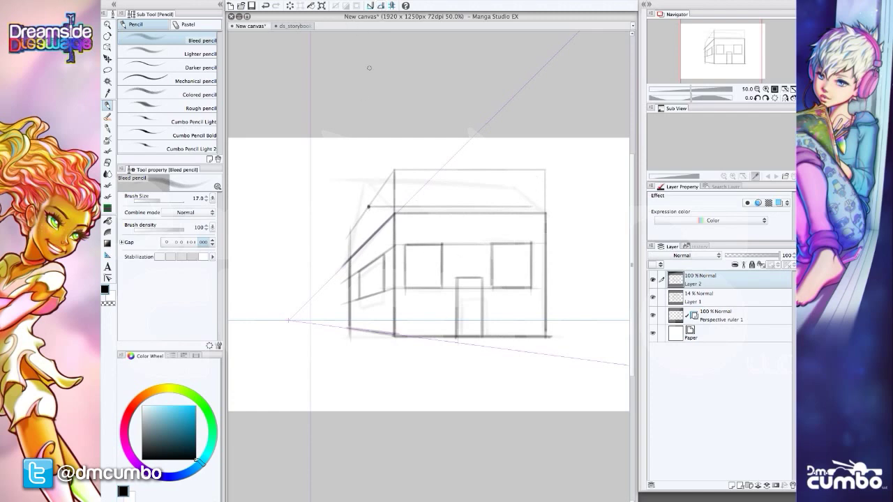
scroll(351, 231, up, 2)
drag(387, 183, 346, 291)
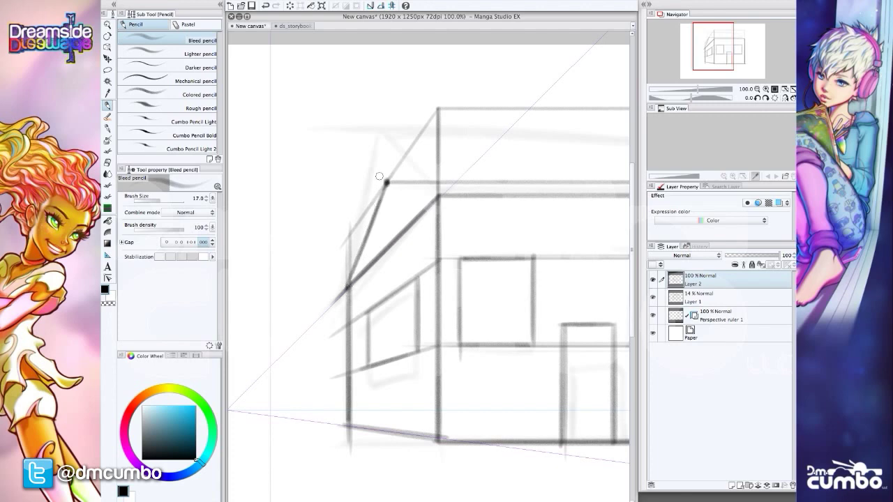
drag(386, 183, 438, 196)
scroll(417, 187, down, 2)
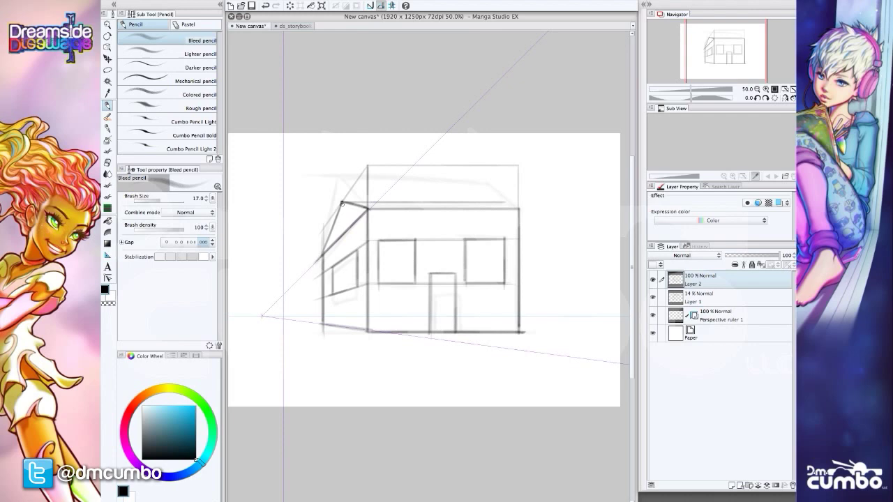
Darken the roof's ridge line and close the roof with a short slope down to the front wall's far corner
drag(341, 203, 519, 208)
scroll(543, 363, down, 1)
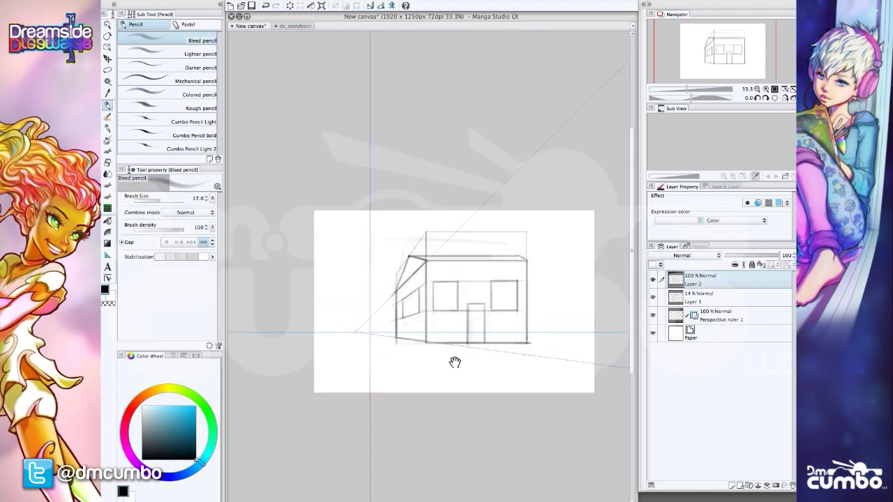
drag(454, 363, 459, 362)
scroll(520, 258, up, 1)
mouse_move(525, 255)
mouse_down()
mouse_move(513, 252)
mouse_move(531, 257)
mouse_up()
scroll(472, 318, down, 1)
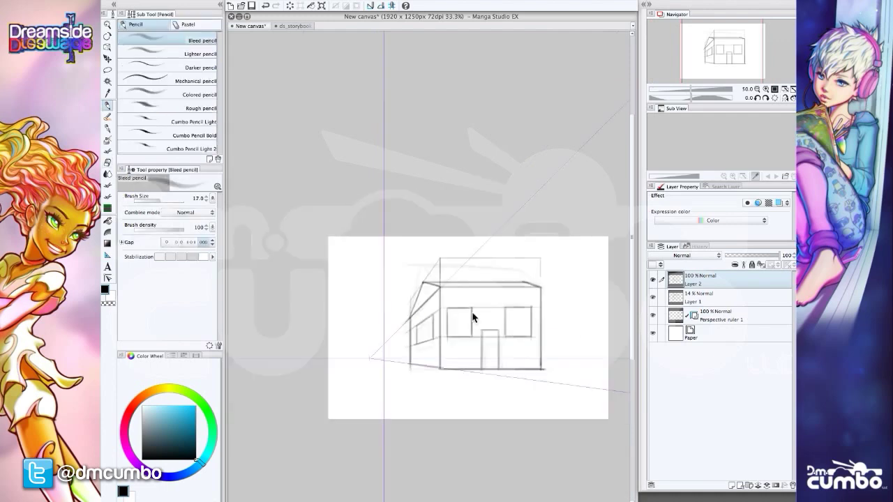
drag(317, 286, 283, 225)
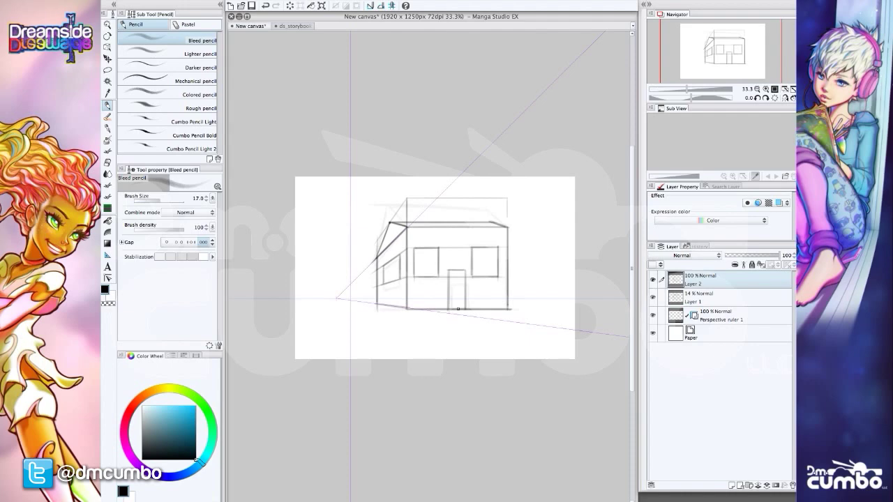
Switch to the ds_storybook_033_034.jpg canvas, show white Layer 1 over the illustration and set its opacity to 73%
click(293, 26)
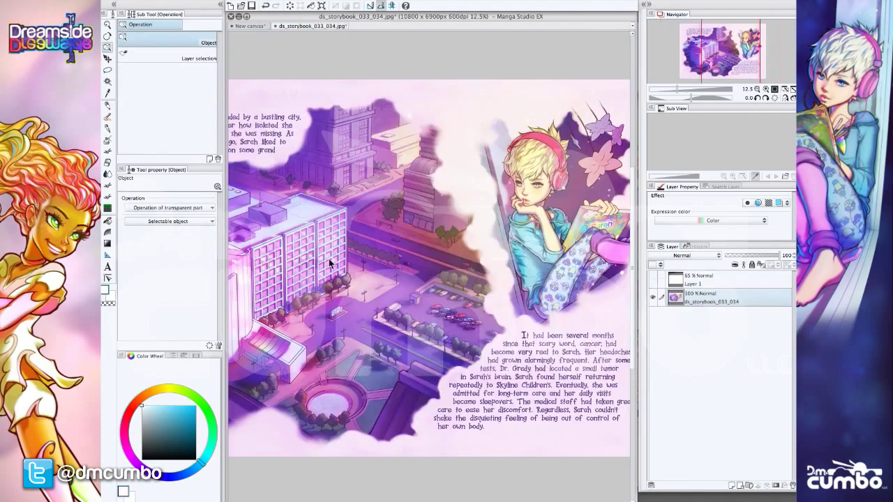
drag(328, 296, 343, 309)
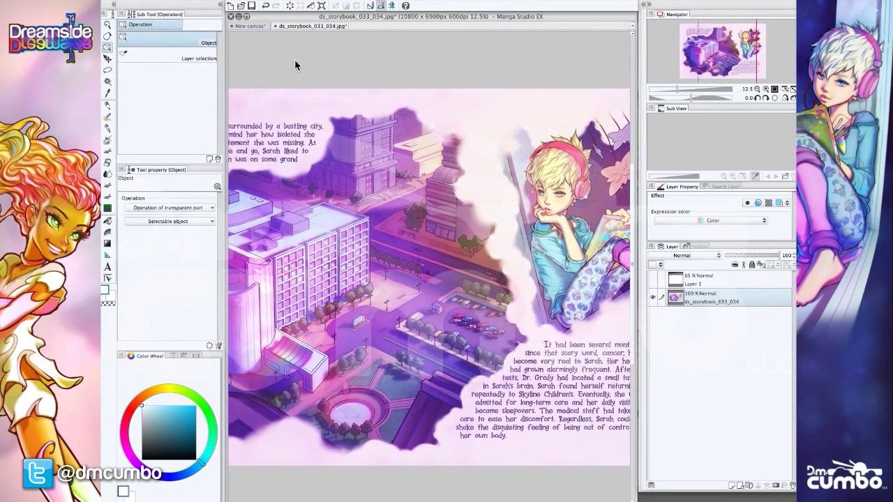
drag(410, 350, 498, 347)
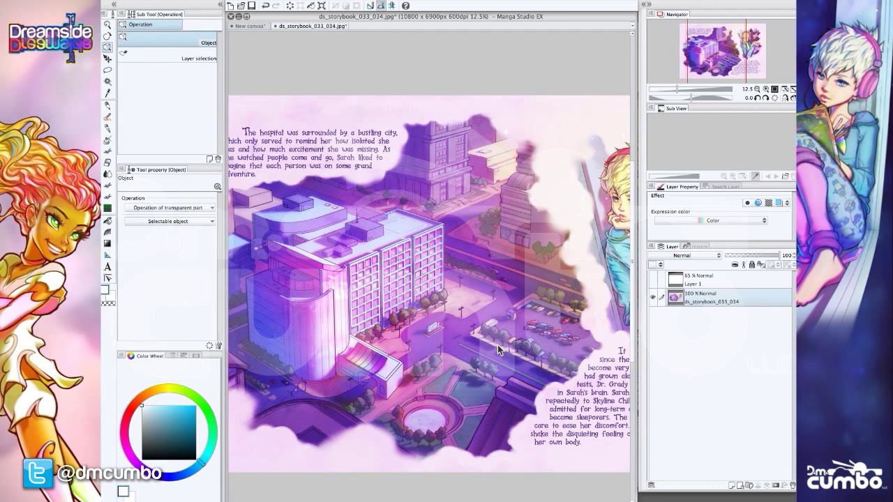
click(654, 280)
click(672, 279)
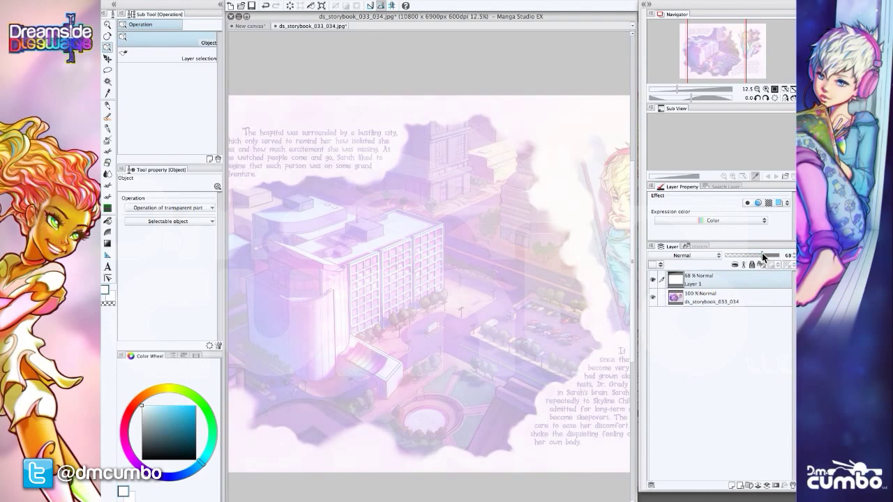
drag(763, 257, 766, 257)
drag(455, 360, 430, 326)
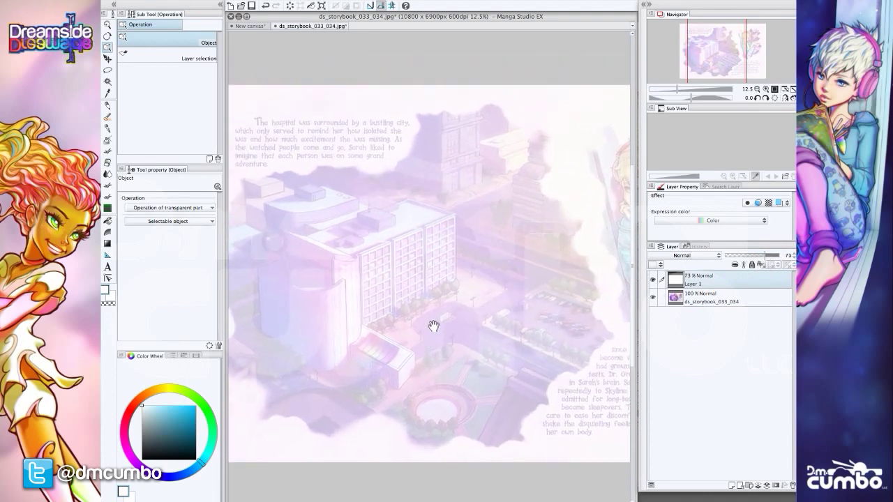
drag(371, 368, 374, 392)
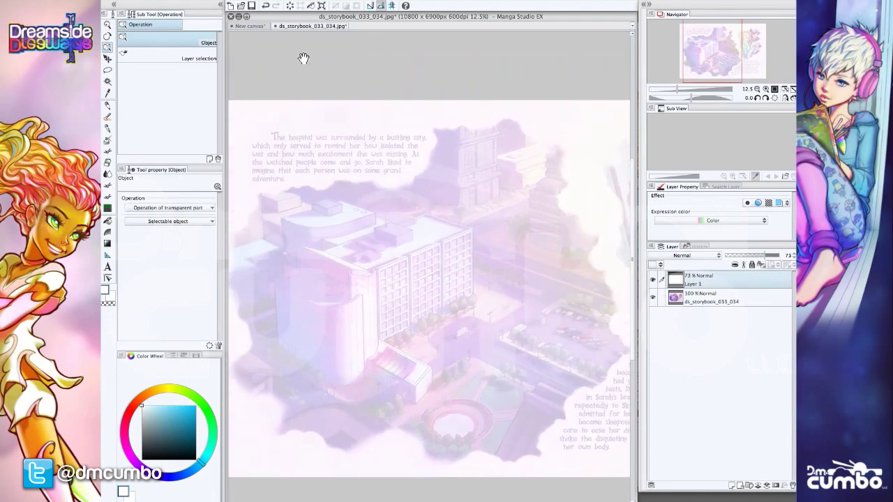
Create a 3 points perspective ruler on a new layer and select the ruler for editing
click(240, 4)
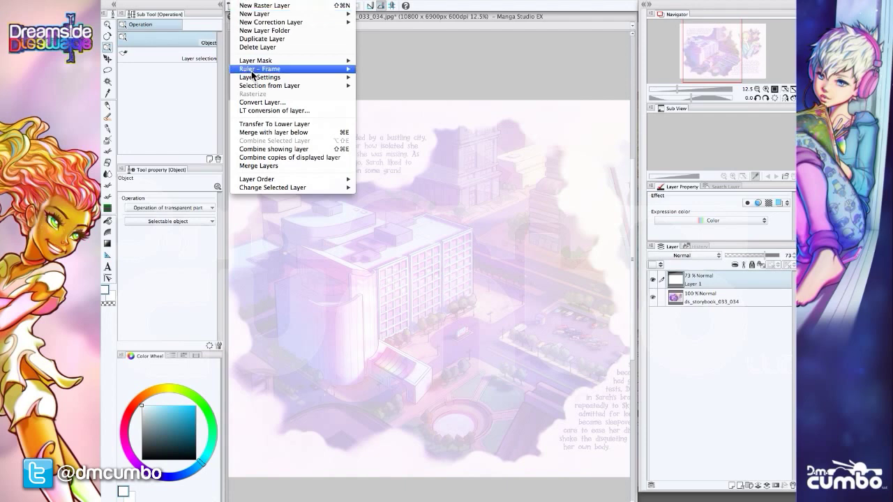
mouse_move(260, 69)
click(372, 108)
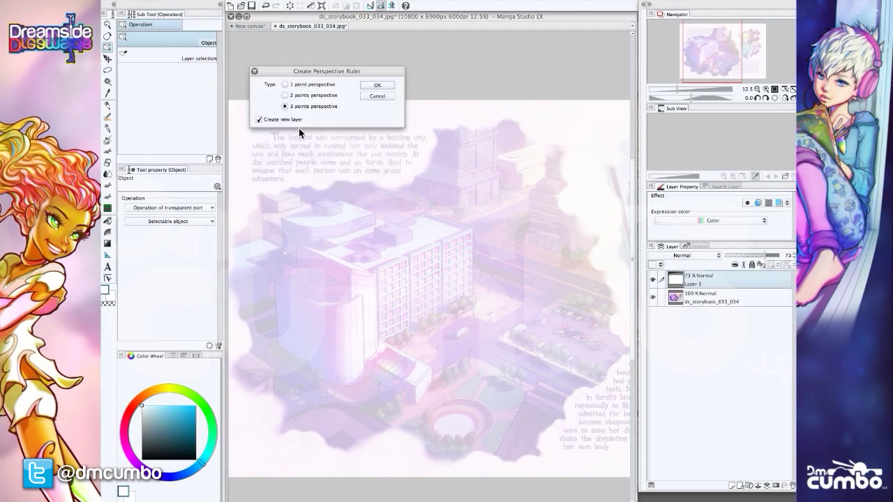
click(372, 88)
scroll(438, 328, down, 5)
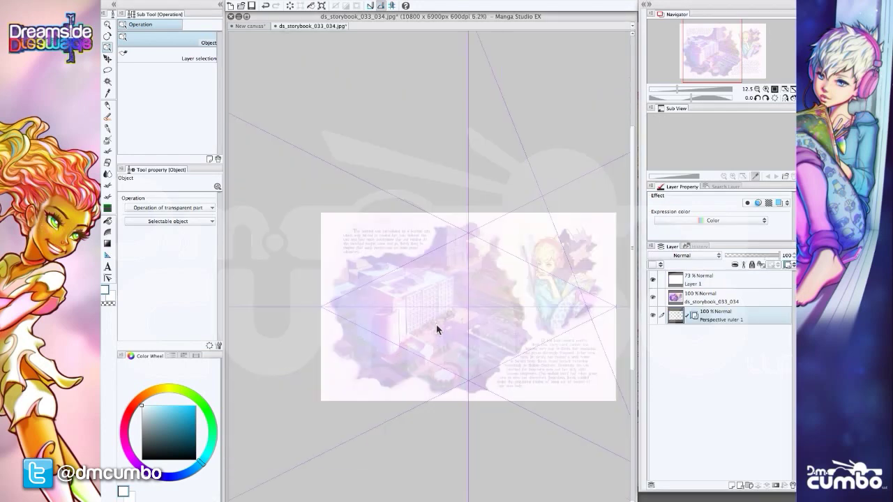
drag(364, 328, 345, 186)
drag(339, 220, 330, 333)
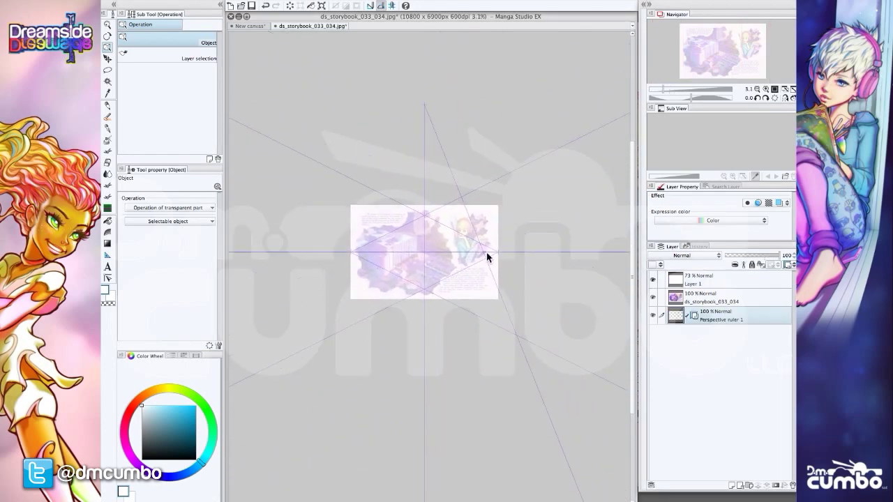
click(542, 251)
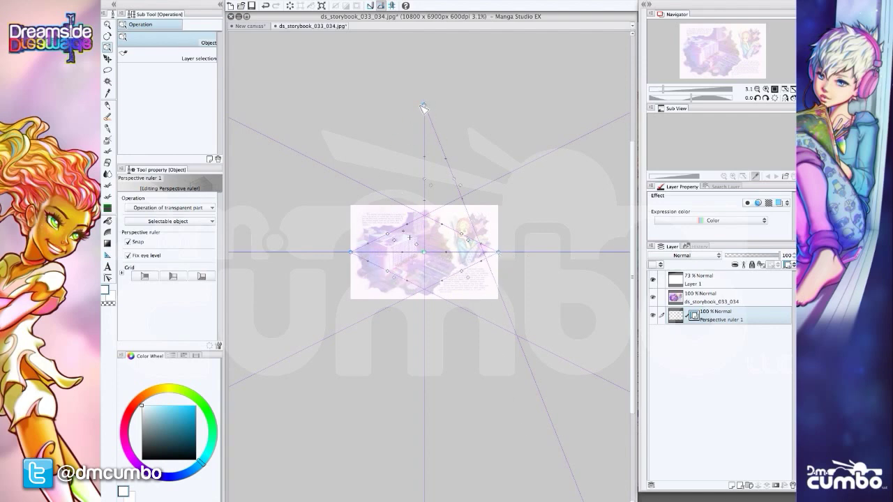
Swing both guide lines of the perspective ruler's left vanishing point above the eye level, across the hospital's roof
scroll(371, 265, up, 2)
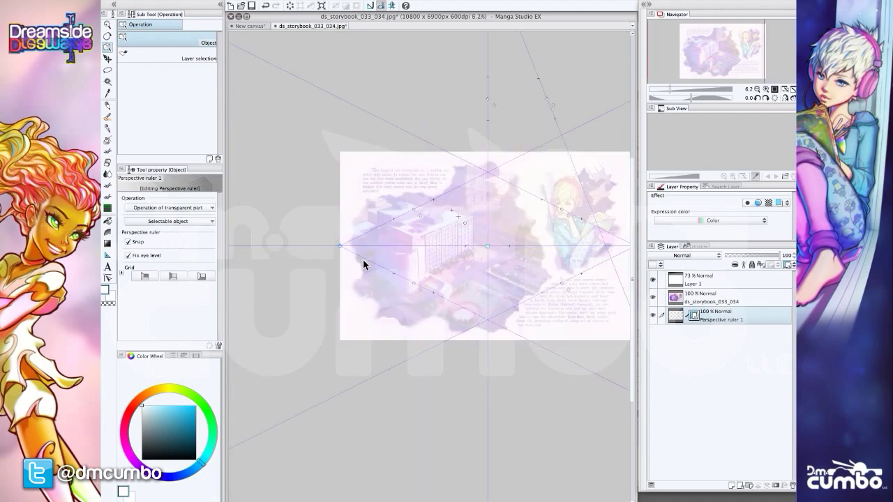
scroll(489, 261, down, 2)
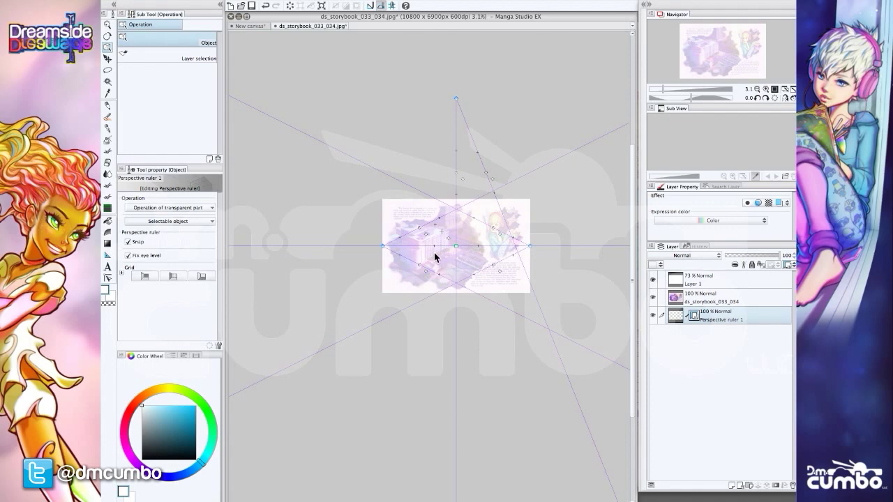
scroll(429, 250, up, 4)
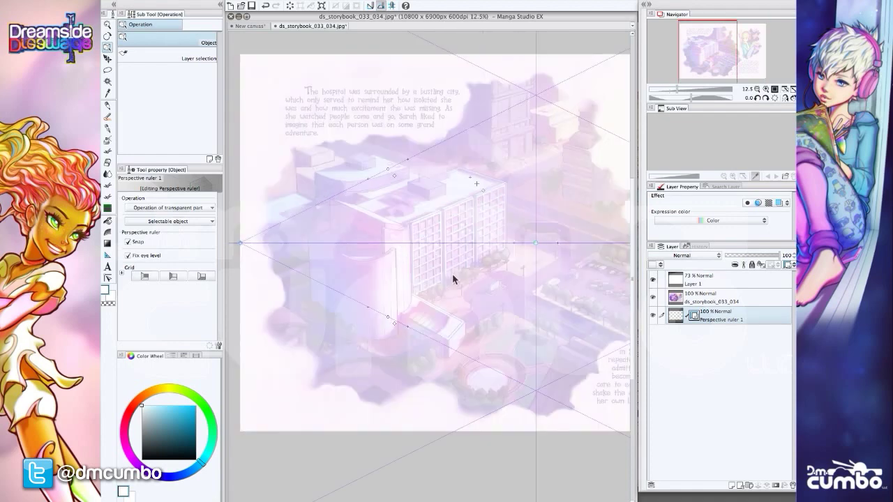
drag(322, 318, 397, 338)
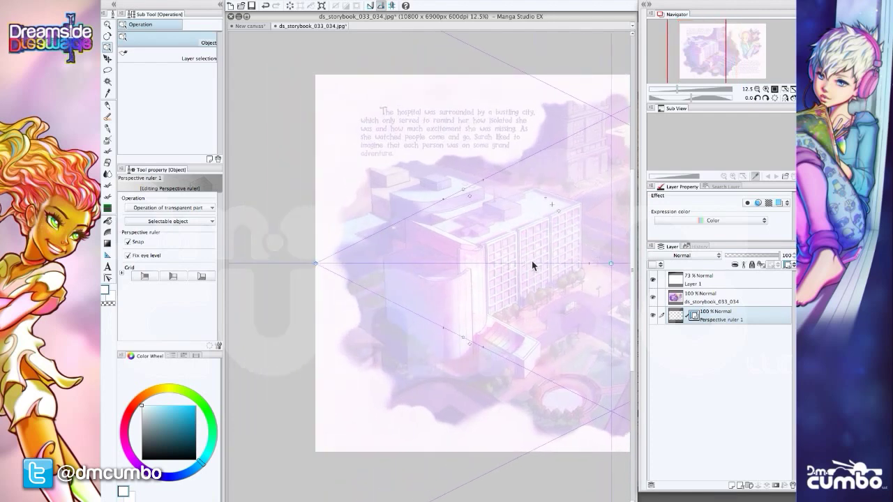
scroll(532, 264, down, 2)
scroll(409, 259, right, 6)
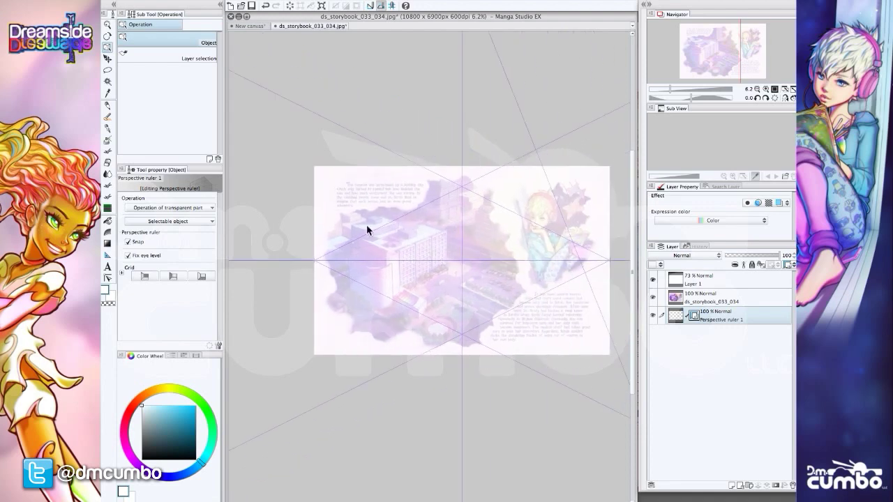
mouse_move(367, 231)
mouse_down()
mouse_move(384, 235)
mouse_move(374, 215)
mouse_move(381, 223)
mouse_up()
mouse_move(388, 298)
mouse_down()
mouse_move(398, 284)
mouse_move(388, 317)
mouse_move(396, 305)
mouse_up()
drag(381, 224, 387, 235)
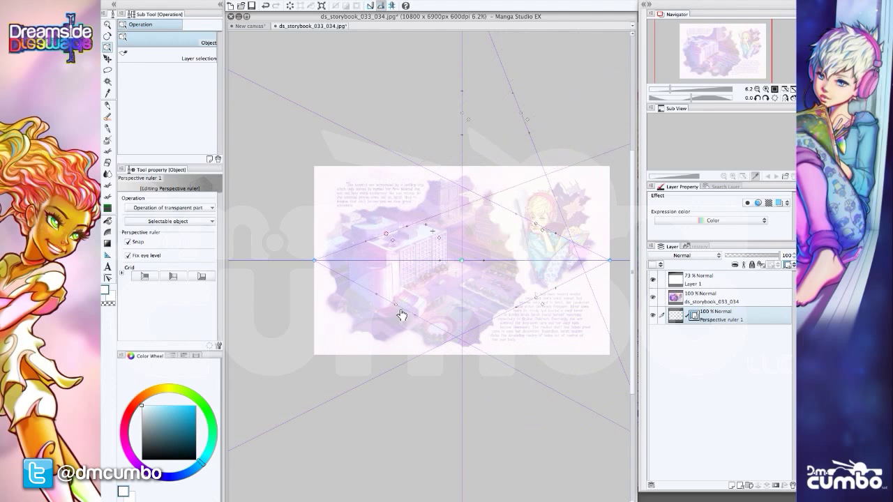
drag(402, 315, 407, 242)
scroll(407, 242, up, 3)
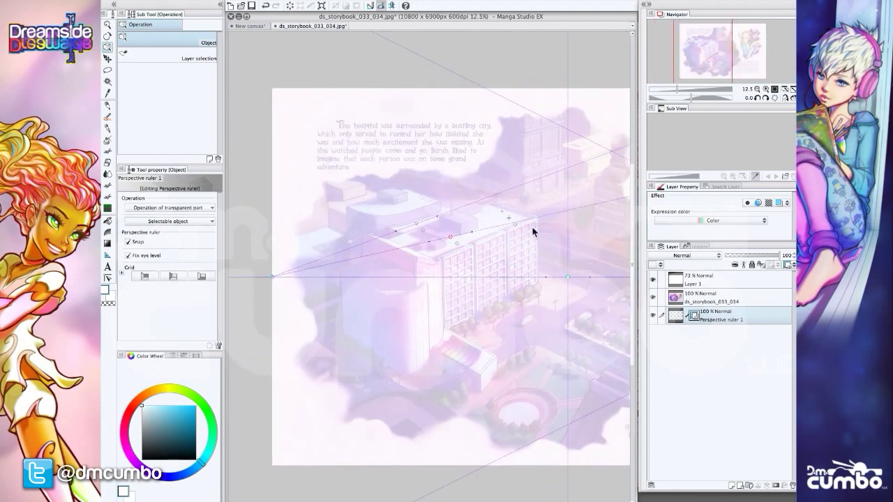
drag(429, 302, 460, 297)
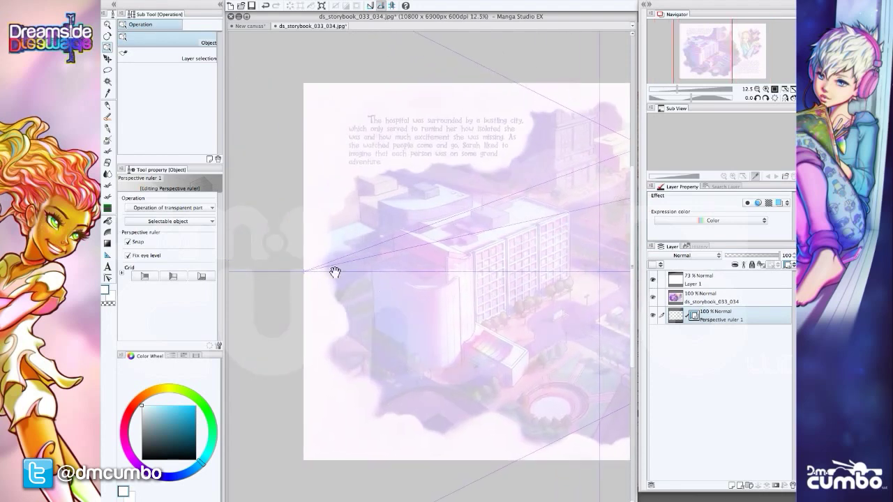
Shift the left vanishing point just outside the page edge and raise the ruler's eye level above the illustration
mouse_move(304, 271)
mouse_down()
mouse_move(355, 271)
mouse_move(291, 265)
mouse_up()
scroll(291, 265, down, 3)
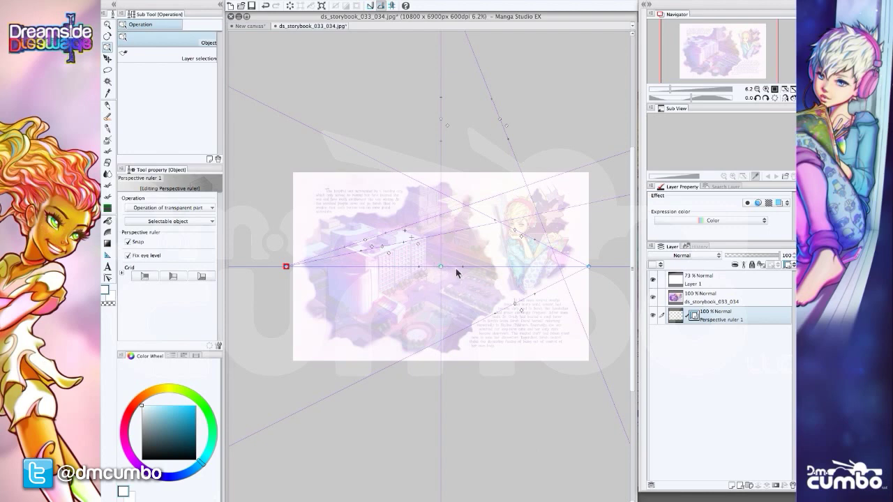
drag(443, 268, 438, 133)
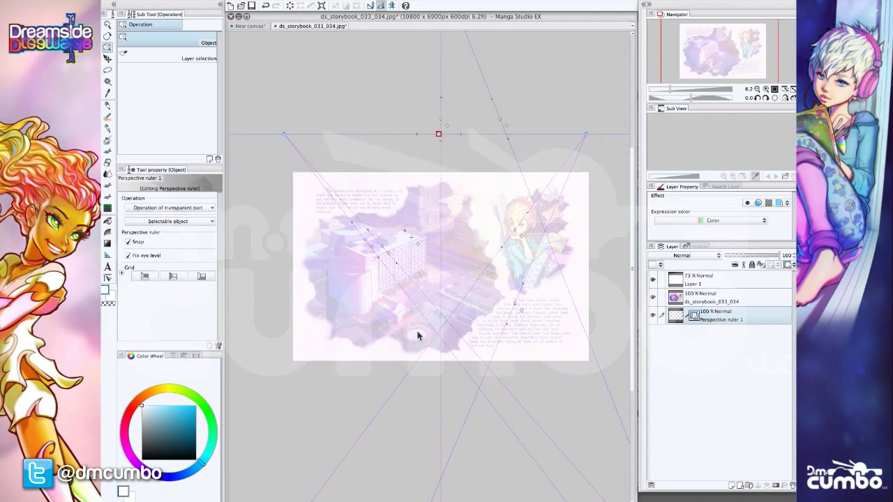
drag(318, 254, 339, 248)
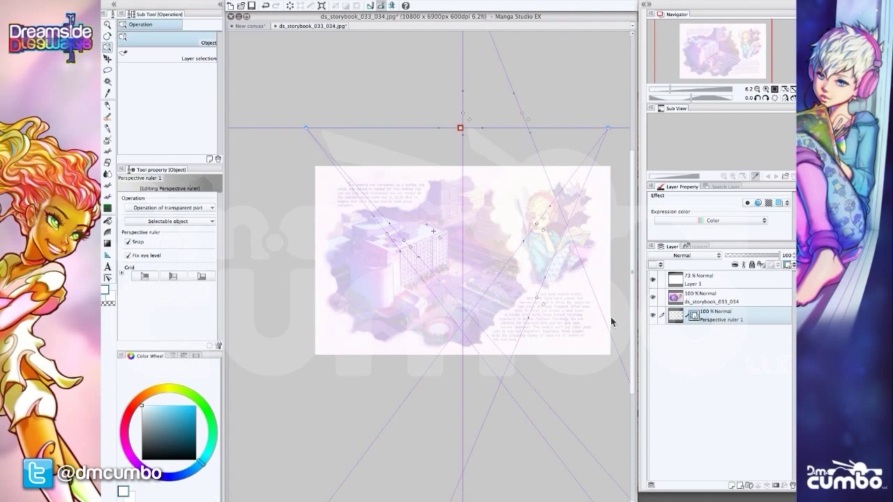
Move the left vanishing point farther away from the page and align its guide lines with the hospital roof's short edges
drag(404, 243, 437, 227)
scroll(369, 286, up, 2)
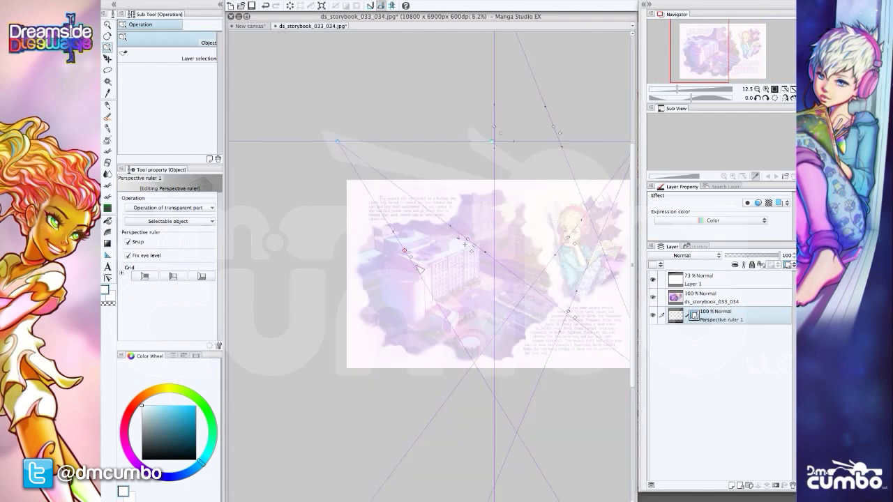
scroll(403, 272, down, 2)
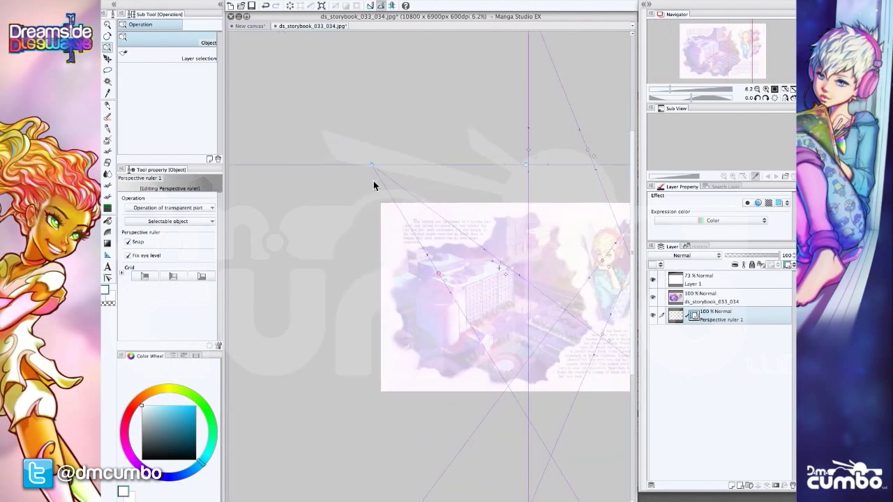
drag(374, 167, 240, 185)
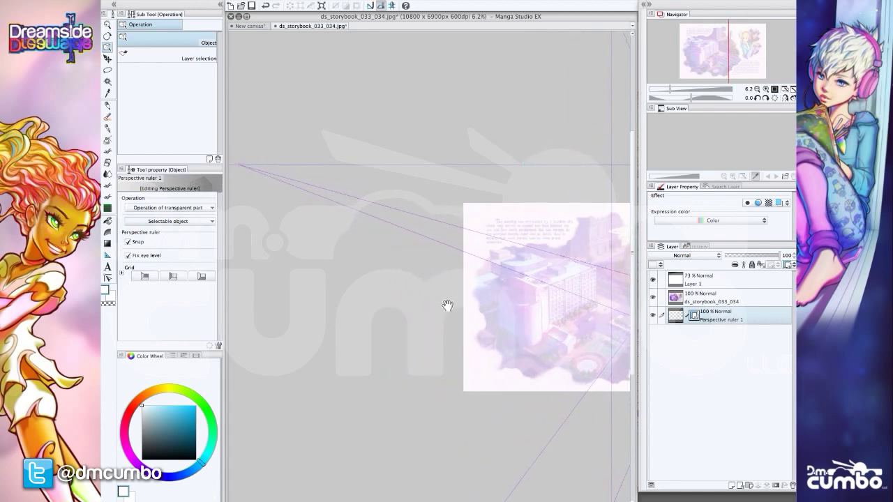
scroll(447, 305, up, 4)
drag(335, 245, 317, 264)
key(space)
drag(586, 219, 443, 271)
scroll(445, 273, up, 2)
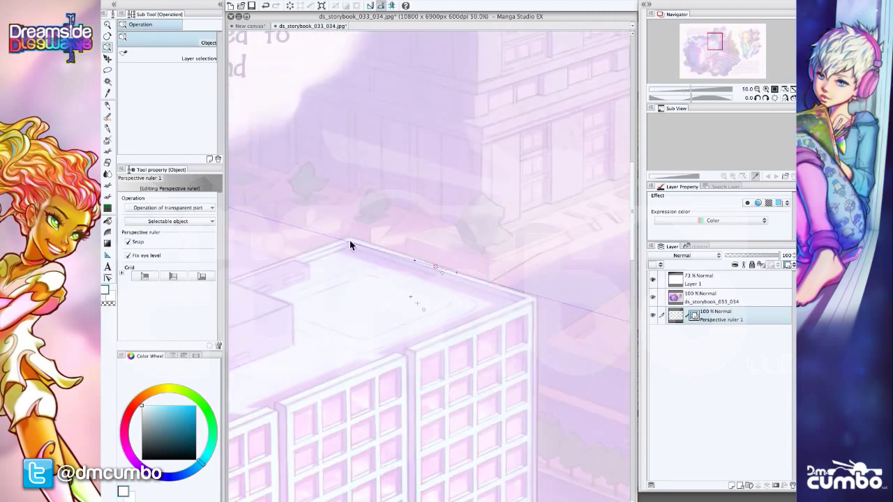
Fit the right vanishing point's guide lines to the long edges of the hospital's roof
scroll(356, 245, down, 6)
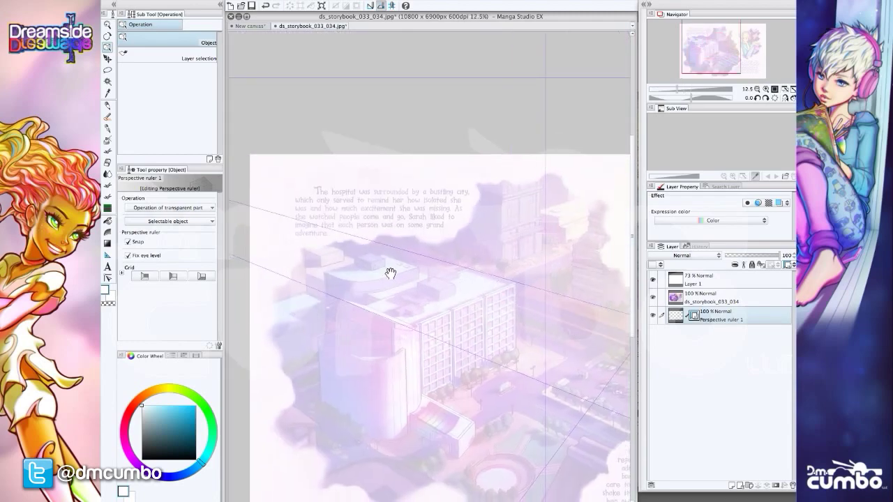
drag(337, 259, 305, 239)
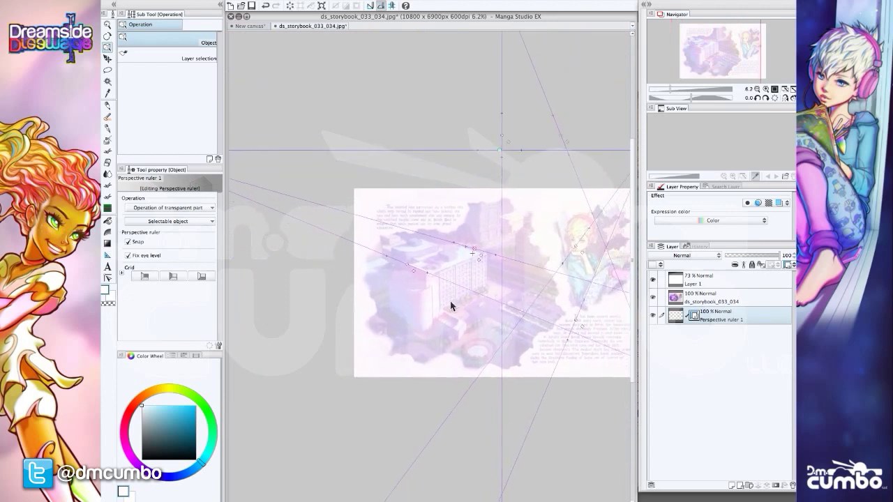
scroll(455, 305, down, 1)
scroll(474, 245, up, 1)
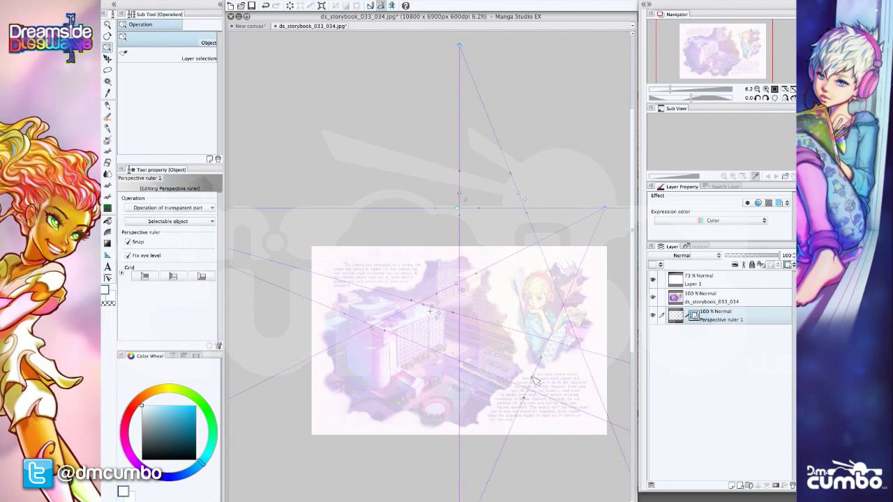
scroll(396, 314, up, 1)
scroll(390, 325, up, 1)
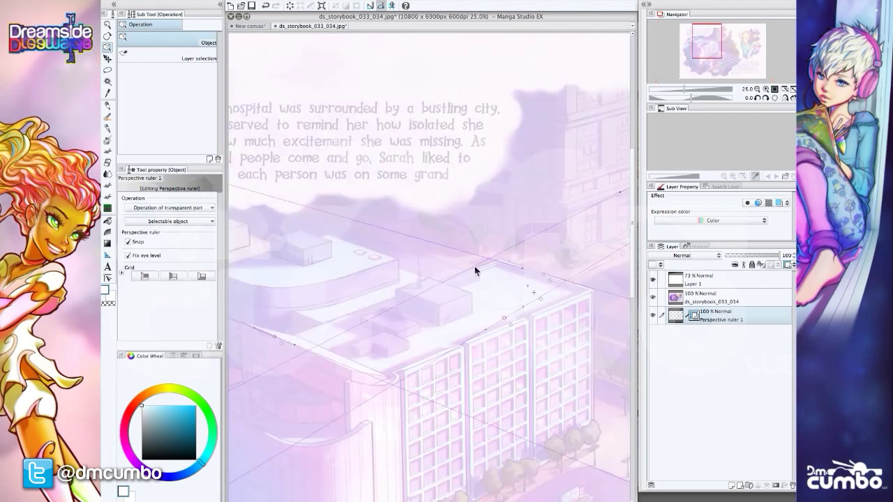
Move the right vanishing point farther out past the page edge and compare its guide lines with the hospital's roof
scroll(475, 283, down, 3)
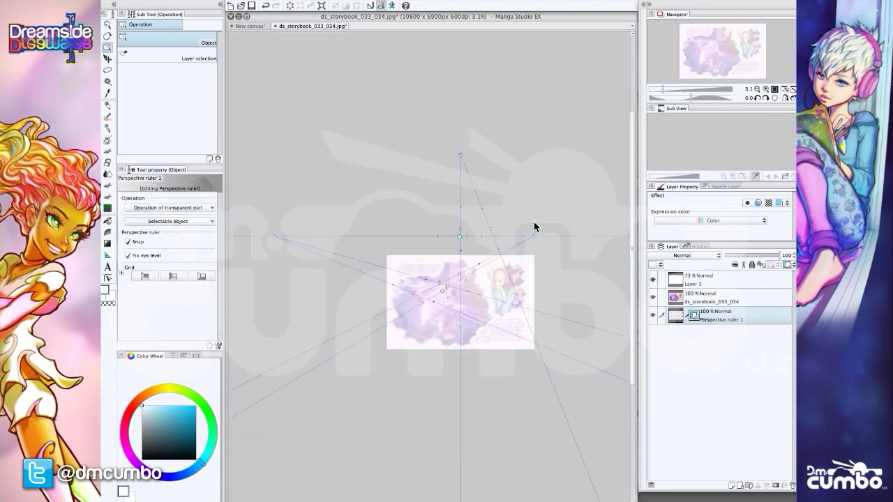
drag(537, 236, 556, 237)
scroll(450, 303, up, 1)
scroll(423, 309, up, 1)
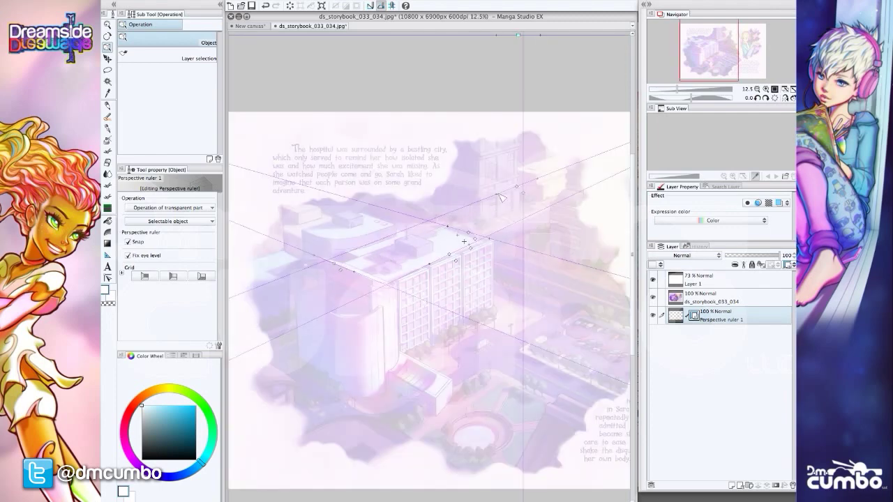
scroll(444, 266, down, 2)
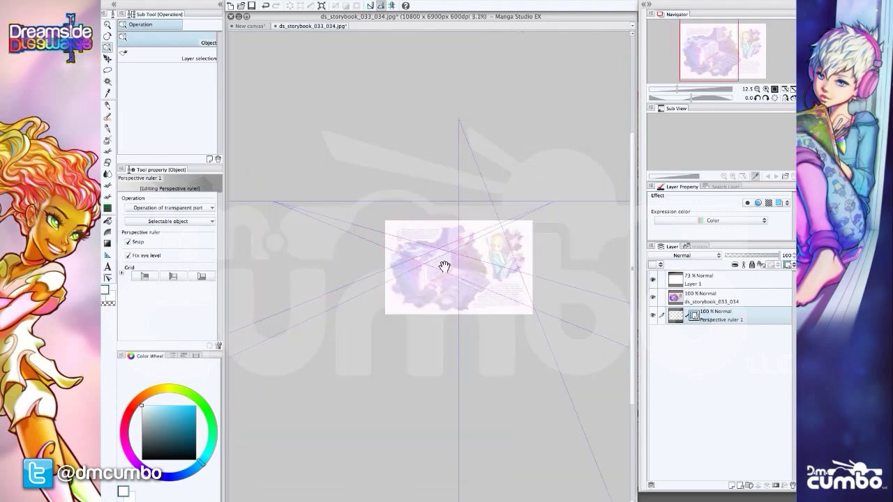
scroll(445, 250, up, 2)
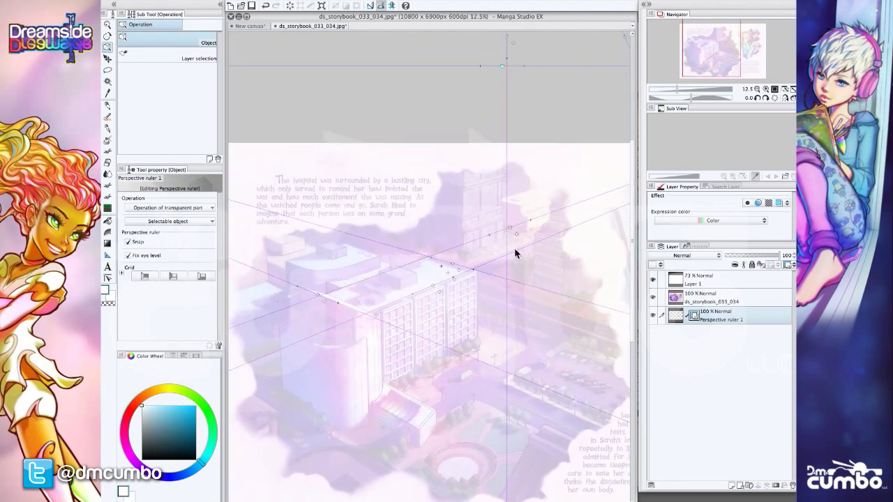
scroll(514, 246, down, 1)
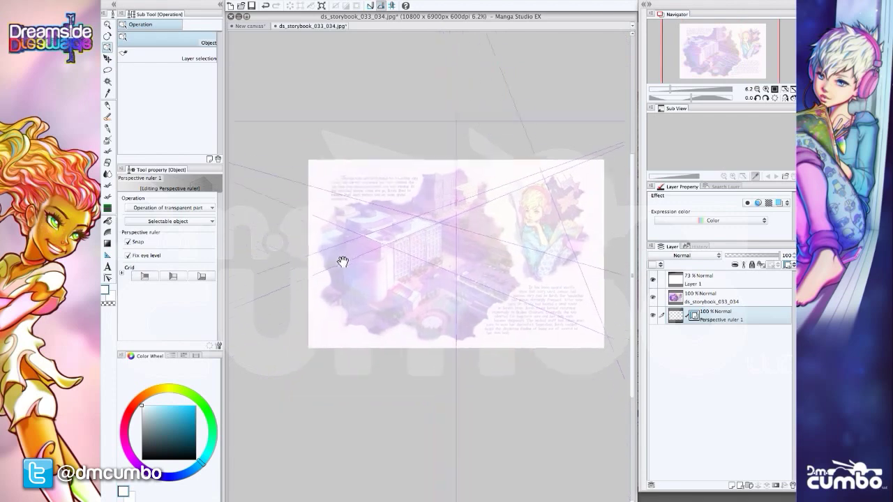
Move the ruler's third vanishing point from above the eye level to far below the page
scroll(397, 247, down, 5)
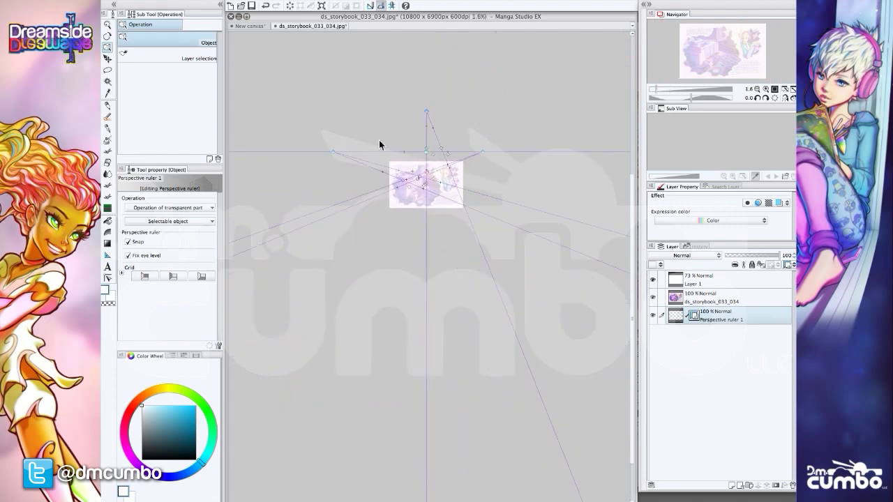
drag(393, 130, 408, 317)
drag(382, 205, 390, 280)
scroll(411, 245, up, 2)
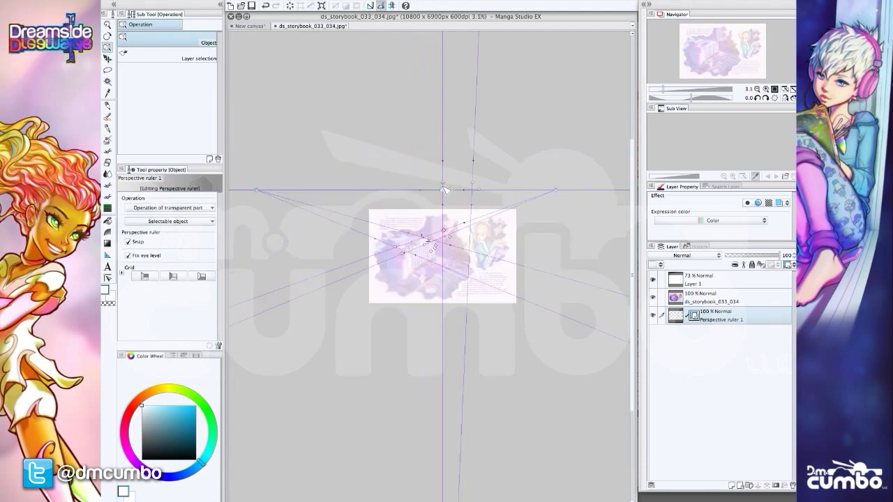
Align the third vanishing point's guide lines with the hospital's outer vertical edges
scroll(412, 244, up, 3)
drag(427, 157, 317, 183)
scroll(329, 329, up, 3)
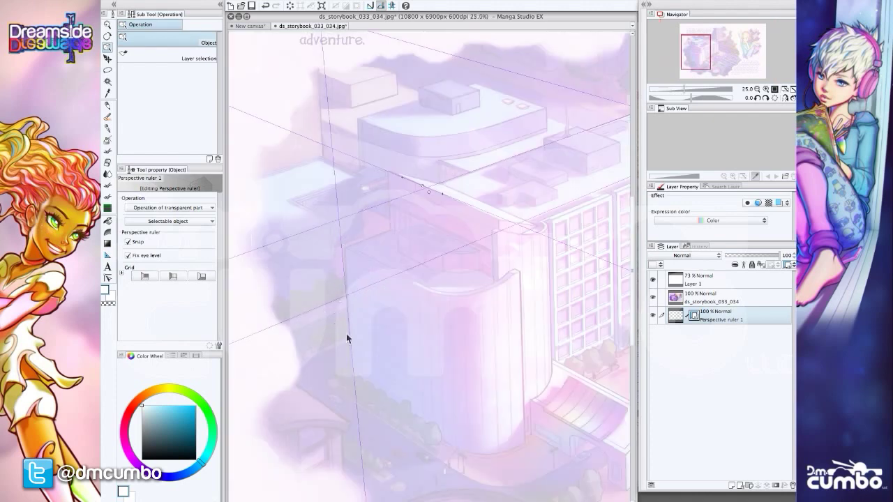
scroll(348, 332, down, 3)
drag(514, 157, 439, 162)
scroll(343, 331, up, 2)
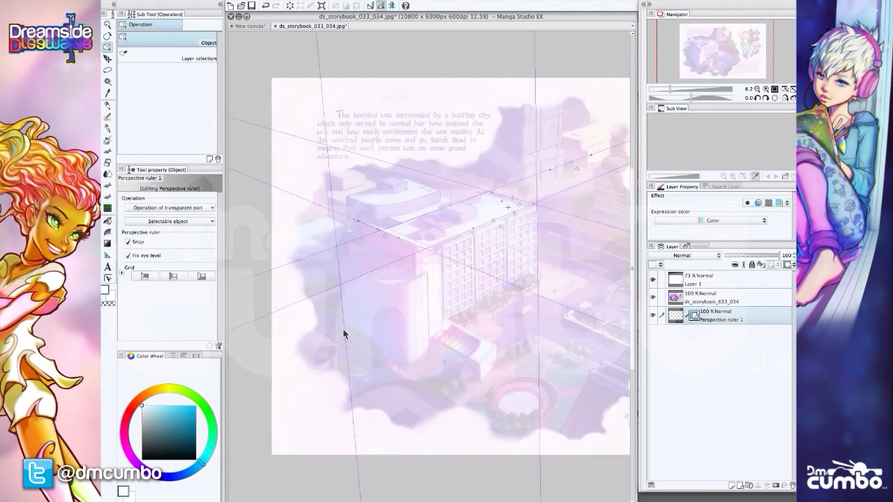
drag(598, 329, 559, 309)
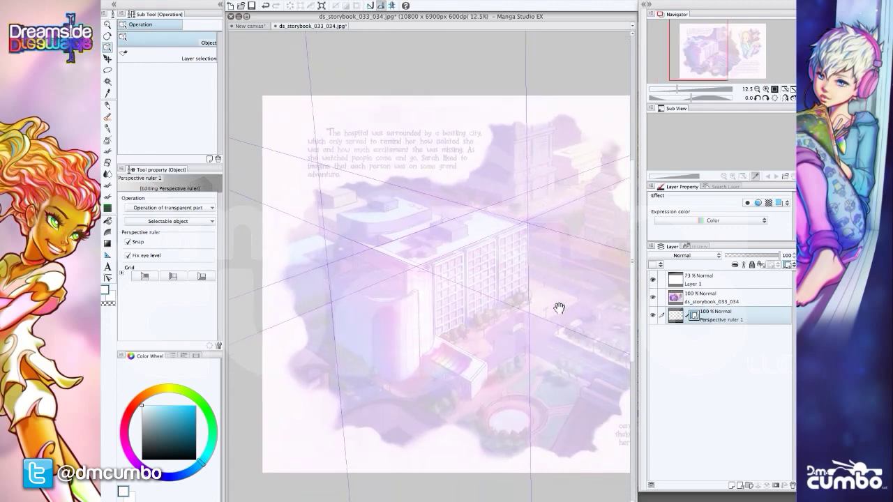
Raise Layer 1's opacity to 89% and reselect the Perspective ruler 1 layer to view the guides over the faded illustration
click(732, 279)
click(772, 256)
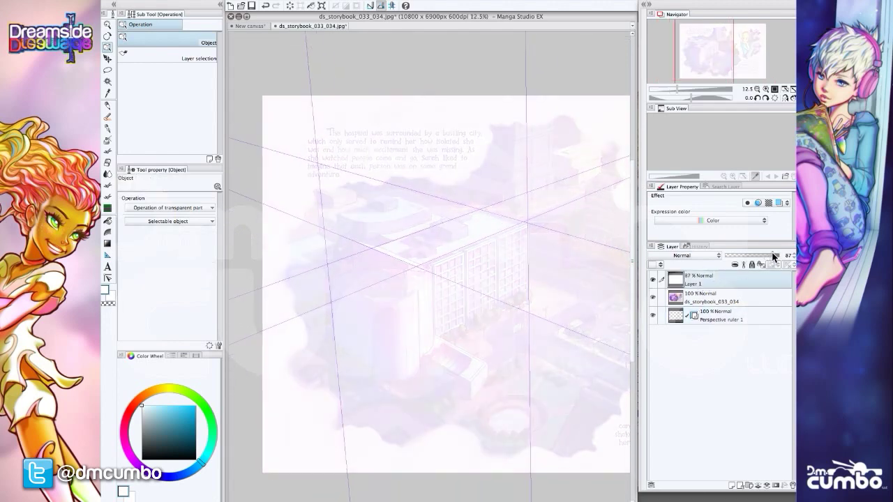
click(704, 315)
scroll(309, 254, right, 2)
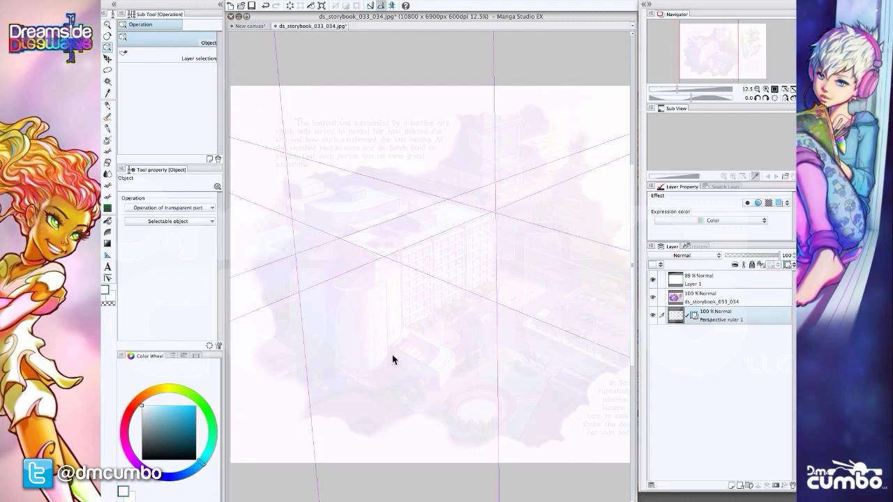
scroll(323, 391, down, 5)
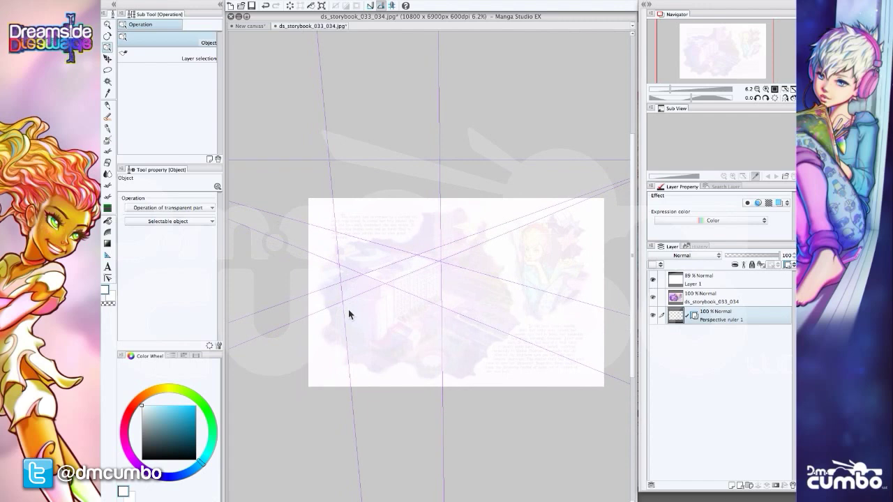
scroll(418, 271, up, 3)
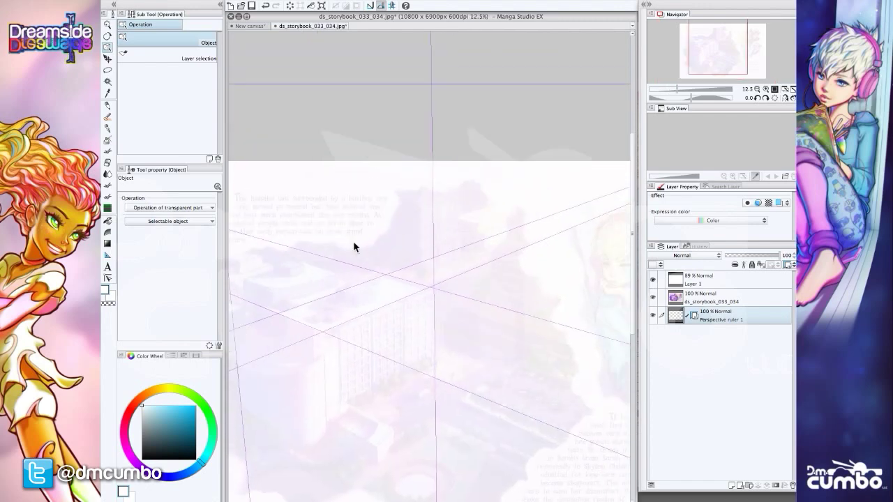
drag(417, 314, 435, 300)
Set Layer 1's opacity to 67%
click(702, 280)
click(767, 256)
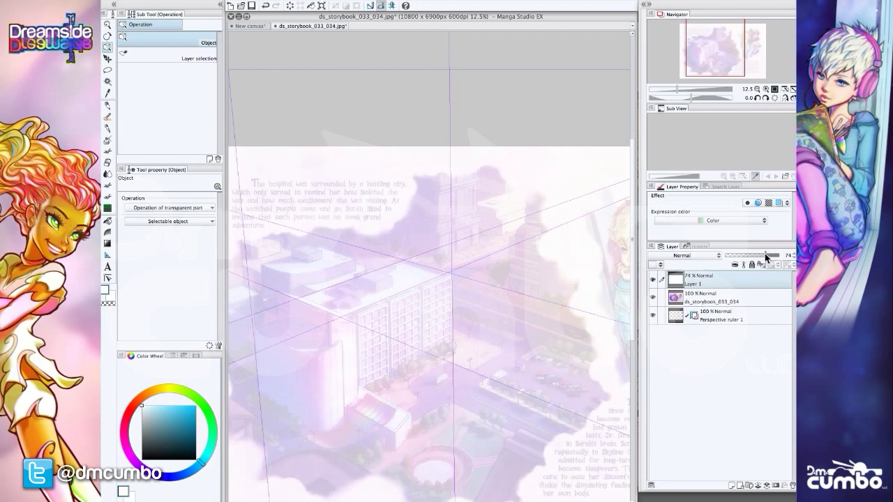
drag(763, 258, 760, 258)
drag(493, 306, 463, 284)
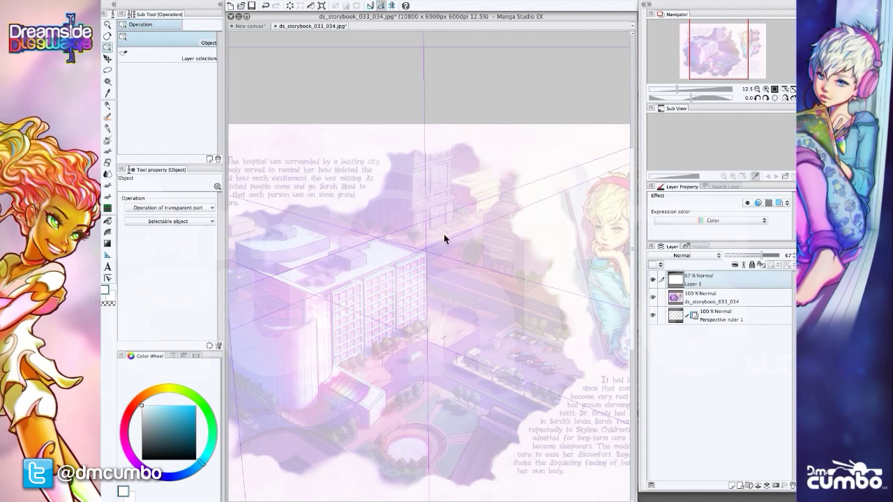
Add a new layer above Layer 1 and set up the G-pen with brush size 40 in black
click(732, 485)
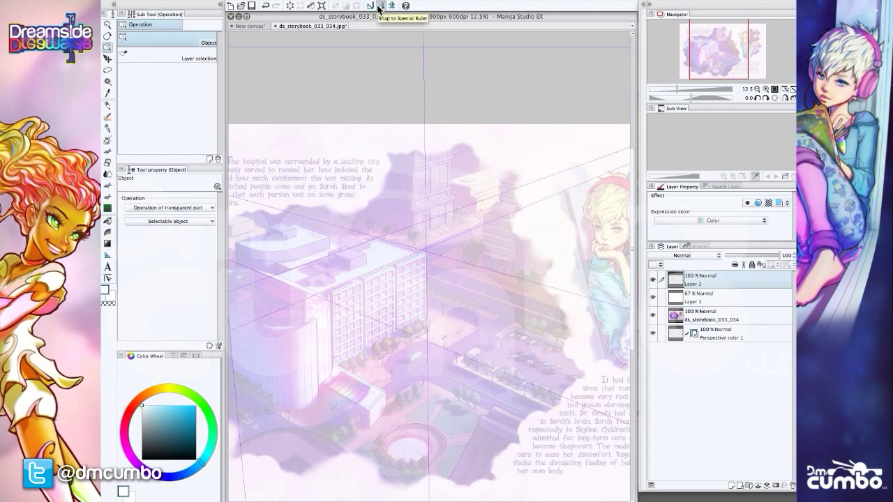
drag(307, 249, 343, 220)
click(108, 128)
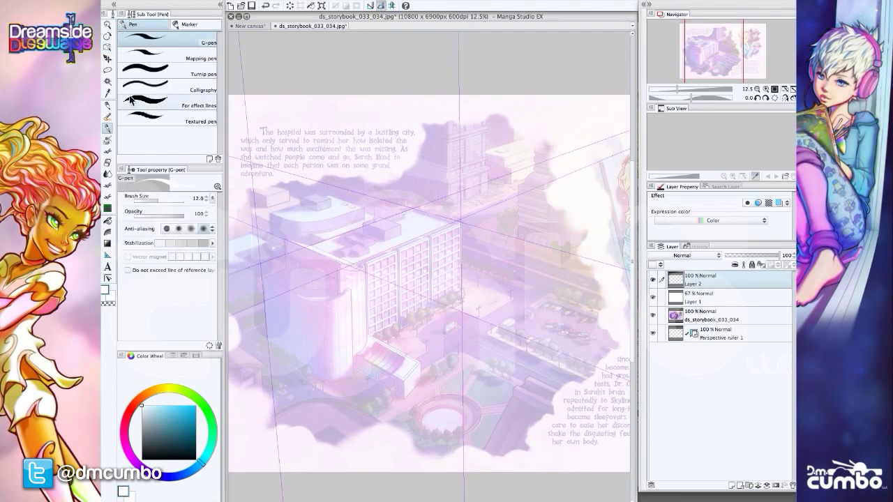
drag(468, 271, 472, 237)
scroll(460, 185, up, 2)
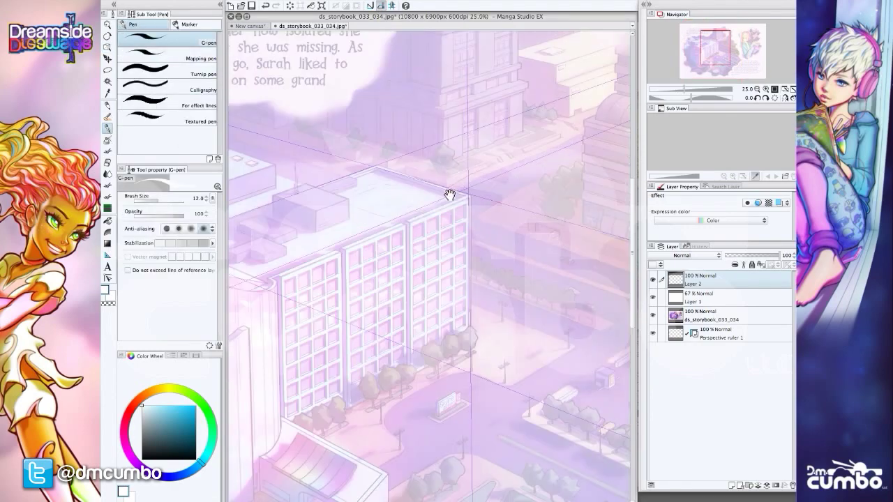
drag(451, 193, 444, 174)
scroll(446, 178, up, 1)
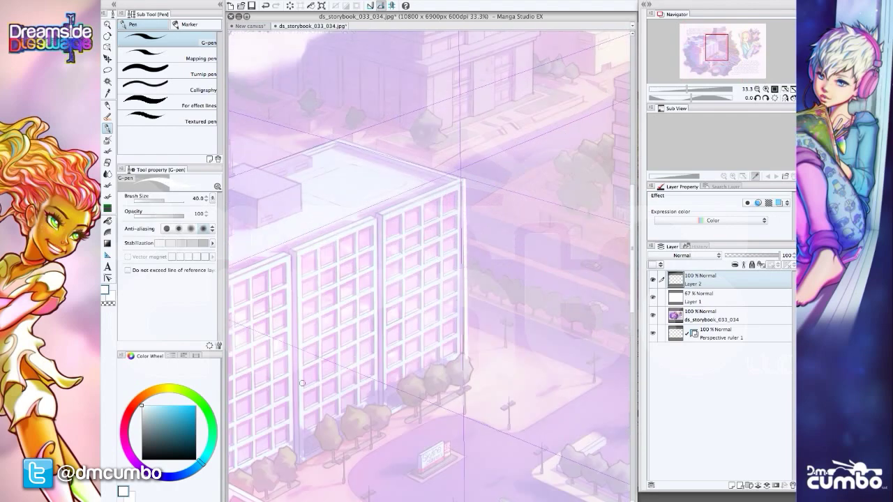
key(x)
Trace the hospital's outer vertical edges and its back and front roof edges along the perspective ruler
drag(463, 180, 465, 362)
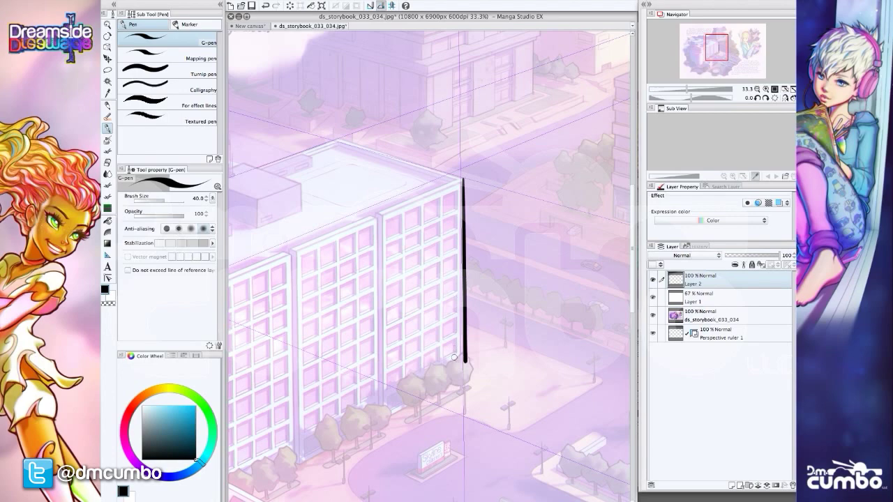
mouse_move(420, 188)
mouse_down()
mouse_move(444, 212)
mouse_move(459, 189)
mouse_move(359, 165)
mouse_up()
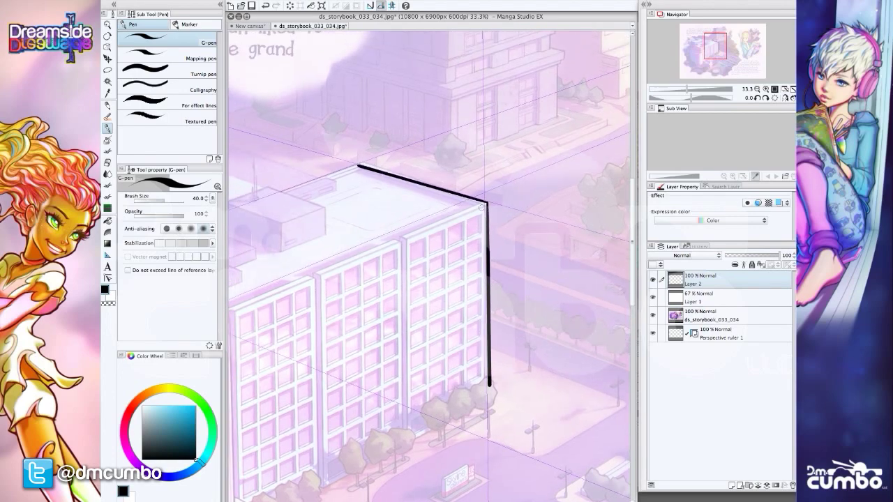
mouse_move(482, 207)
mouse_down()
mouse_move(479, 178)
mouse_move(514, 168)
mouse_move(252, 276)
mouse_move(383, 178)
mouse_move(372, 360)
mouse_up()
drag(372, 360, 329, 458)
Draw two pairs of vertical divider lines on the hospital's windowed facade and trace the facade's base edge
drag(402, 215, 394, 444)
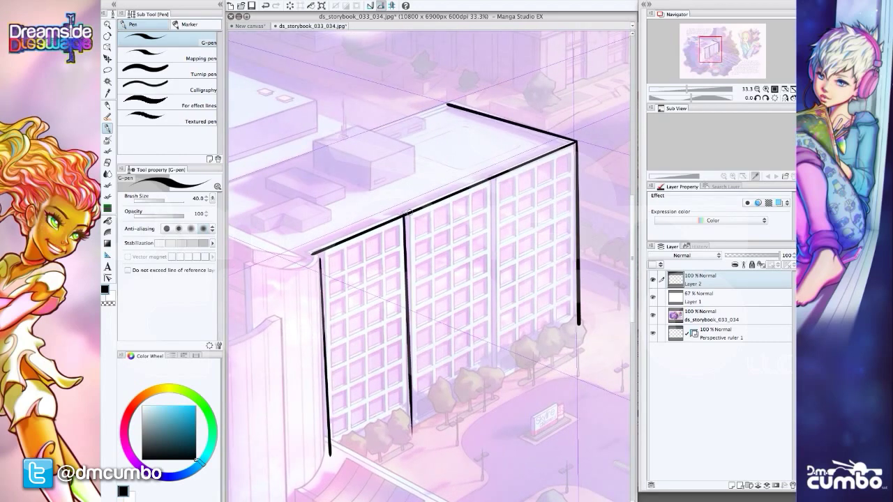
drag(408, 212, 416, 428)
mouse_move(488, 176)
mouse_down()
mouse_move(497, 403)
mouse_move(498, 383)
mouse_up()
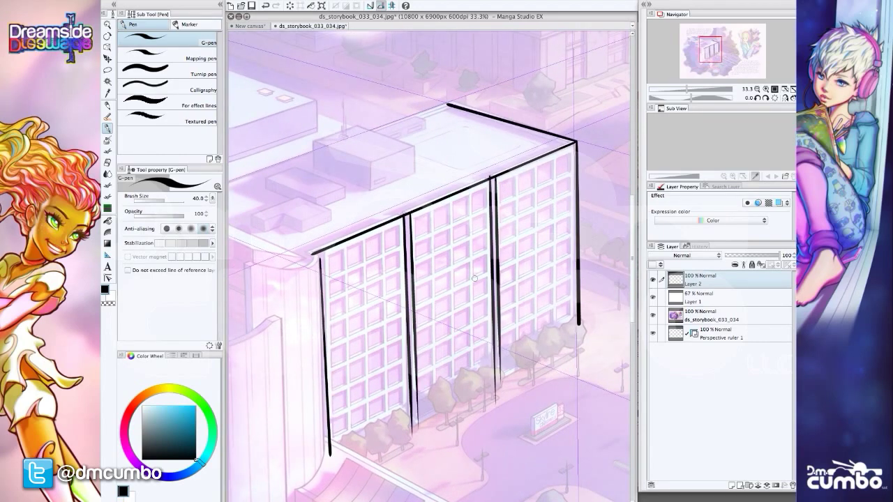
drag(474, 278, 427, 288)
mouse_move(531, 338)
mouse_down()
mouse_move(467, 380)
mouse_move(298, 471)
mouse_up()
Trace the remaining back roof edge and the three box-shaped structures on the hospital's roof along the ruler
drag(342, 392, 372, 309)
mouse_move(469, 32)
mouse_down()
mouse_move(462, 132)
mouse_move(327, 172)
mouse_move(344, 166)
mouse_up()
mouse_move(426, 196)
mouse_down()
mouse_move(393, 186)
mouse_move(326, 190)
mouse_move(327, 212)
mouse_move(427, 197)
mouse_move(426, 228)
mouse_move(381, 243)
mouse_up()
drag(385, 209, 385, 241)
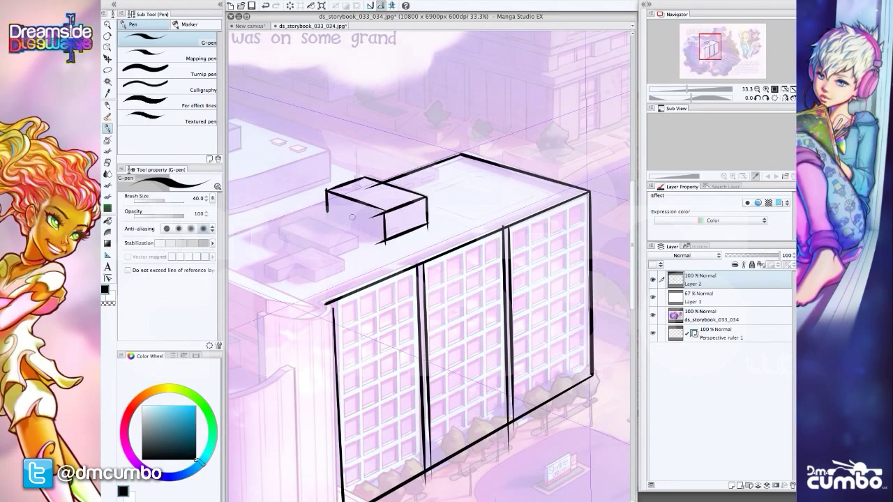
drag(386, 211, 326, 189)
mouse_move(351, 233)
mouse_down()
mouse_move(423, 185)
mouse_move(430, 199)
mouse_move(396, 201)
mouse_move(378, 169)
mouse_move(353, 176)
mouse_move(352, 190)
mouse_move(378, 199)
mouse_up()
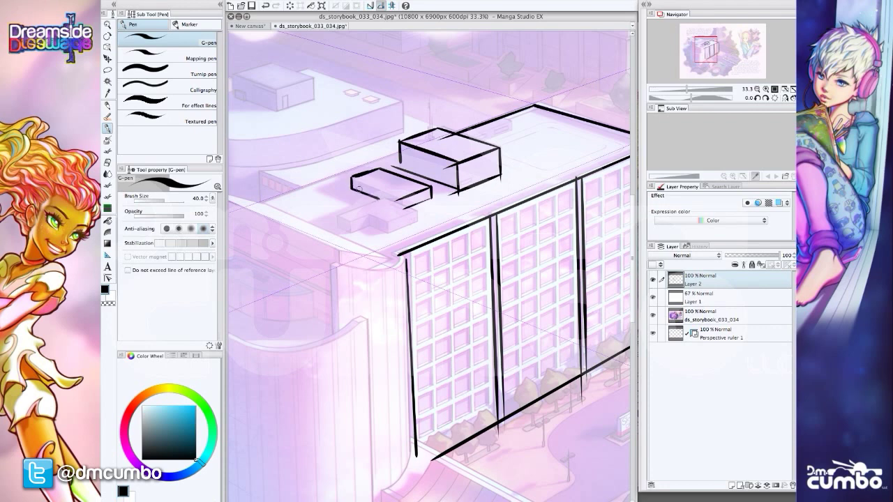
drag(315, 197, 329, 182)
mouse_move(396, 183)
mouse_down()
mouse_move(349, 201)
mouse_move(350, 213)
mouse_move(367, 217)
mouse_move(364, 205)
mouse_move(384, 211)
mouse_move(384, 200)
mouse_move(402, 207)
mouse_move(402, 217)
mouse_move(431, 208)
mouse_move(431, 196)
mouse_up()
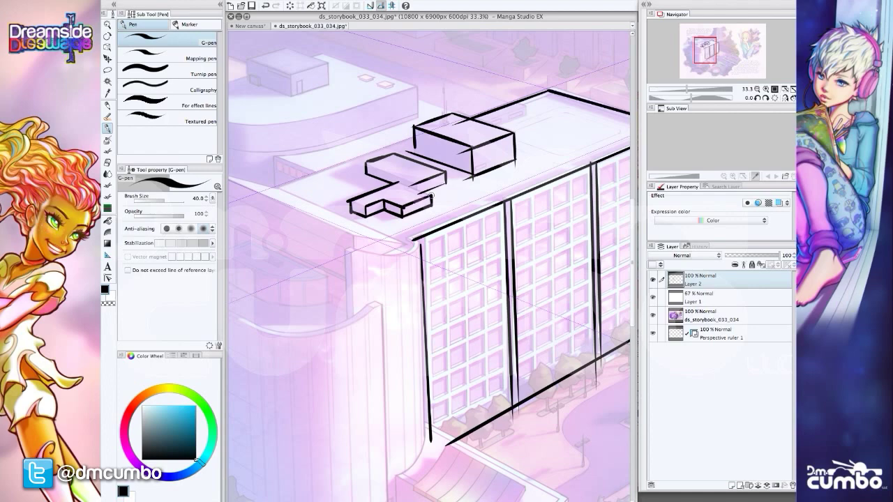
Draw three vertical window lines down the facade section nearest the hospital's far corner
scroll(337, 232, down, 3)
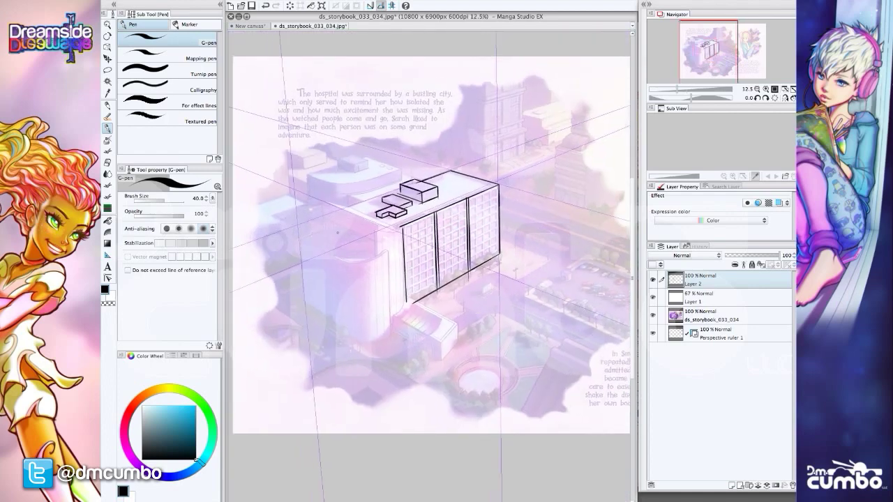
scroll(353, 187, up, 2)
drag(313, 199, 307, 205)
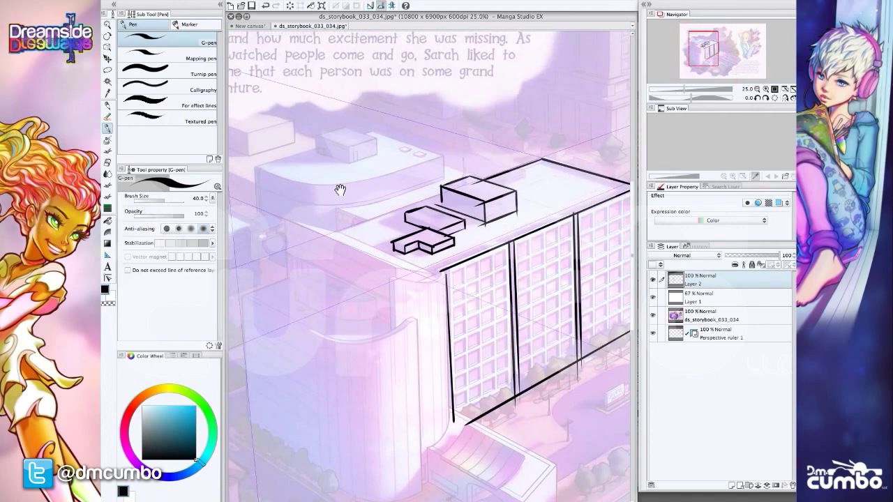
drag(544, 265, 417, 252)
scroll(417, 253, up, 3)
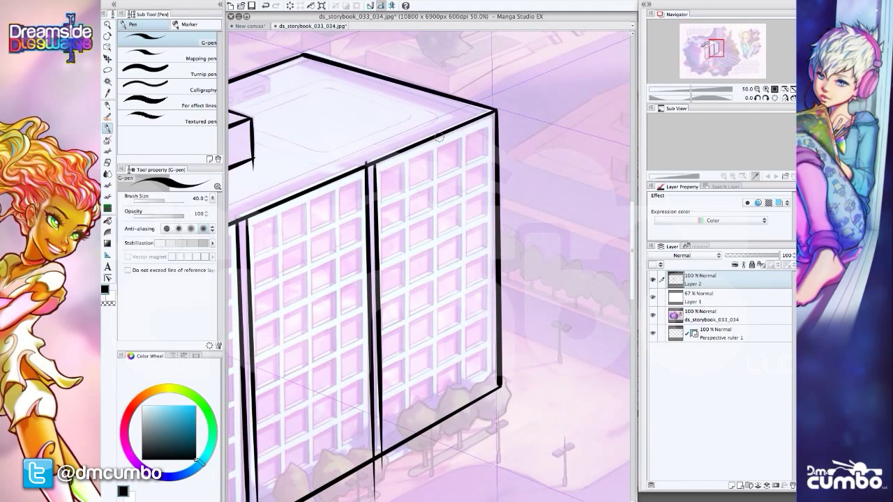
drag(438, 136, 432, 422)
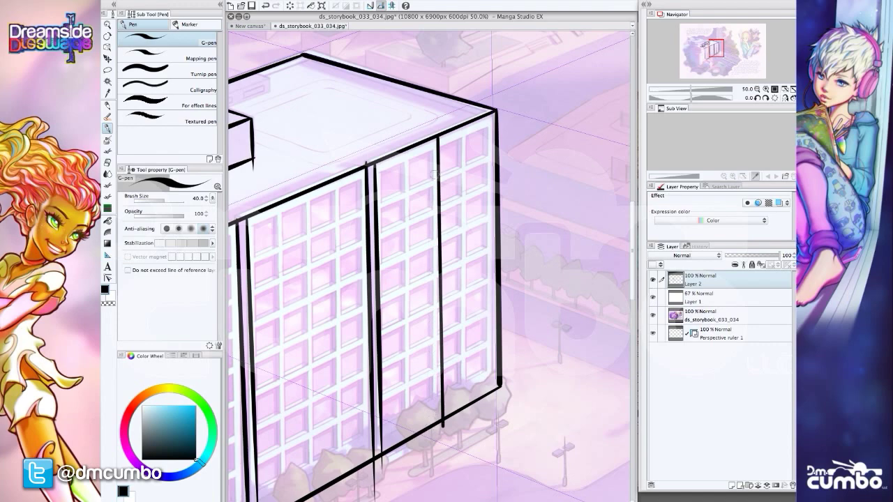
drag(469, 123, 471, 416)
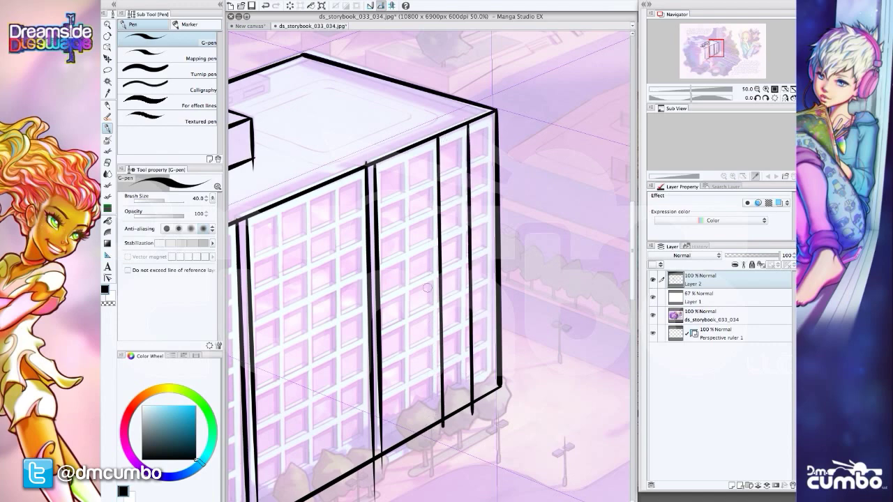
drag(407, 151, 404, 437)
Draw seven horizontal window lines across the hospital's facade, following the perspective toward the vanishing point
scroll(418, 300, down, 3)
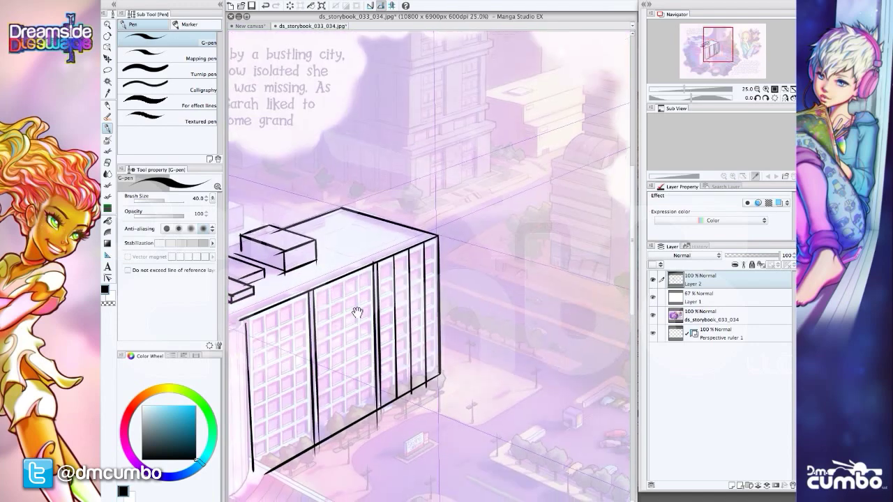
drag(455, 225, 286, 301)
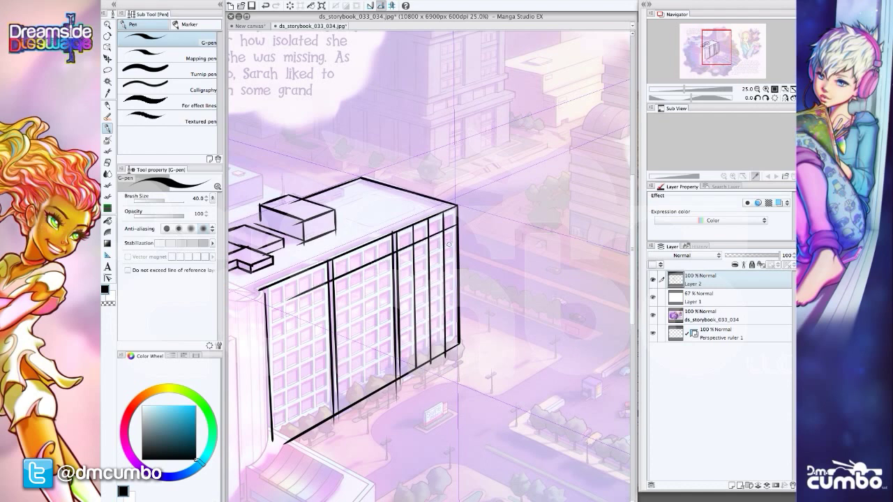
drag(457, 240, 301, 314)
drag(455, 258, 312, 323)
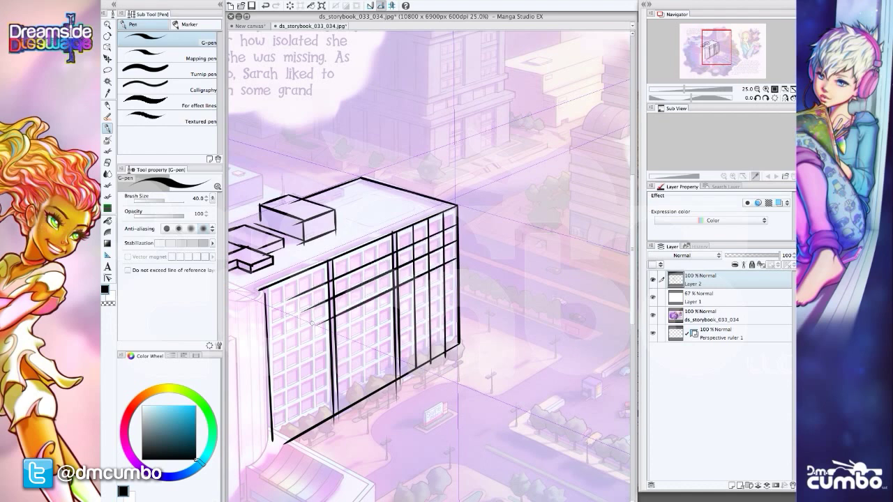
drag(456, 275, 346, 326)
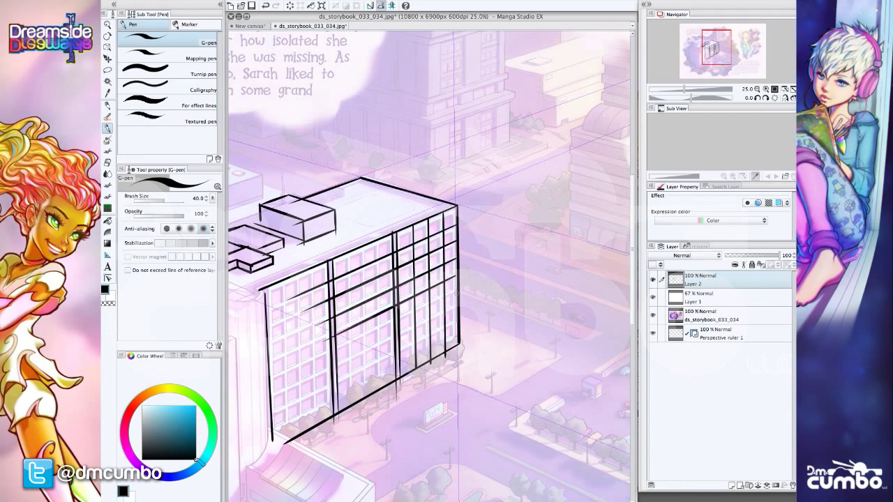
drag(457, 293, 316, 364)
drag(454, 310, 317, 384)
drag(457, 329, 333, 395)
Rough in the vertical and receding edges of the background building beyond the road to the hospital's right
scroll(373, 311, down, 2)
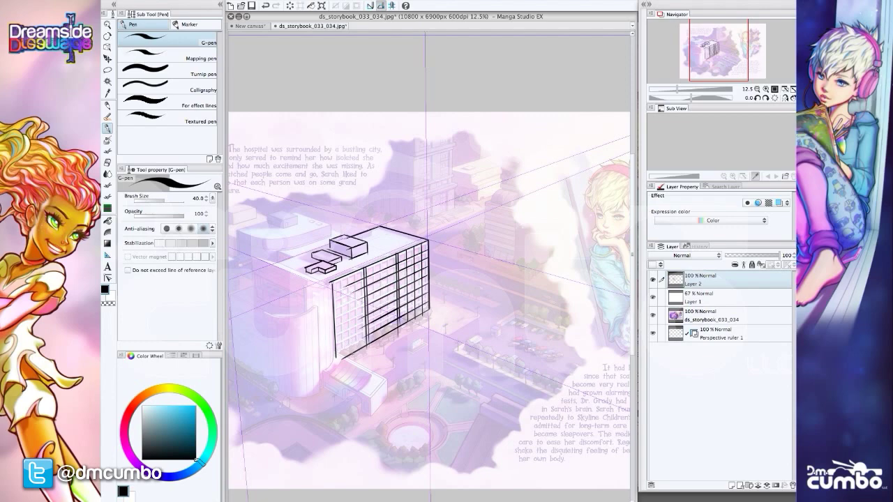
drag(398, 266, 342, 314)
key(super+plus)
key(super+plus)
key(super+plus)
mouse_move(430, 224)
mouse_down()
mouse_move(426, 374)
mouse_move(525, 190)
mouse_up()
drag(472, 210, 475, 70)
drag(351, 179, 375, 216)
drag(496, 245, 618, 270)
Rough in the tower behind the hospital with tall vertical edges, receding lines and a lower front block
key(super+minus)
mouse_move(364, 269)
mouse_down()
mouse_move(350, 254)
mouse_move(395, 210)
mouse_move(251, 193)
mouse_up()
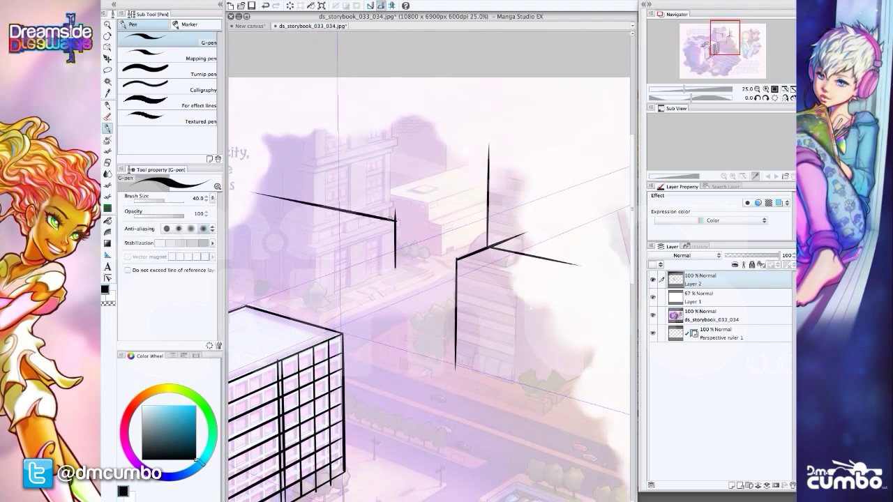
drag(392, 220, 390, 95)
mouse_move(395, 270)
mouse_down()
mouse_move(309, 290)
mouse_move(315, 249)
mouse_move(395, 222)
mouse_up()
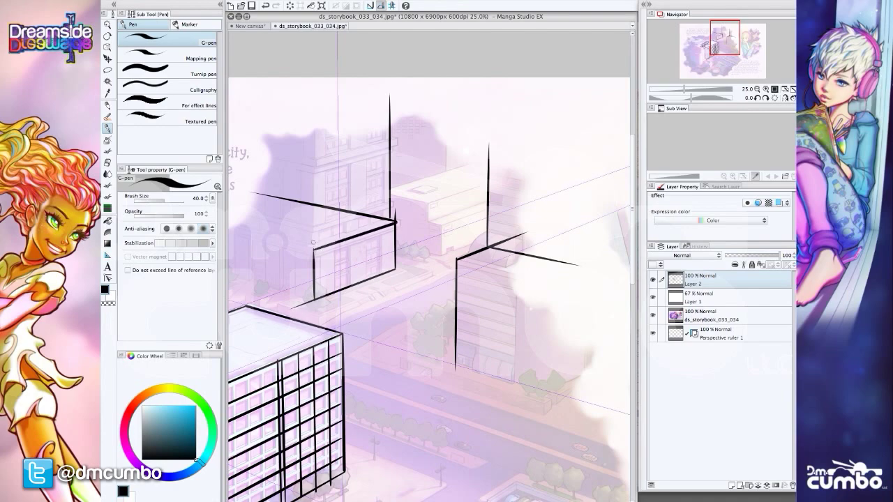
drag(314, 246, 312, 90)
mouse_move(390, 219)
mouse_down()
mouse_move(400, 214)
mouse_move(307, 246)
mouse_up()
scroll(311, 276, down, 1)
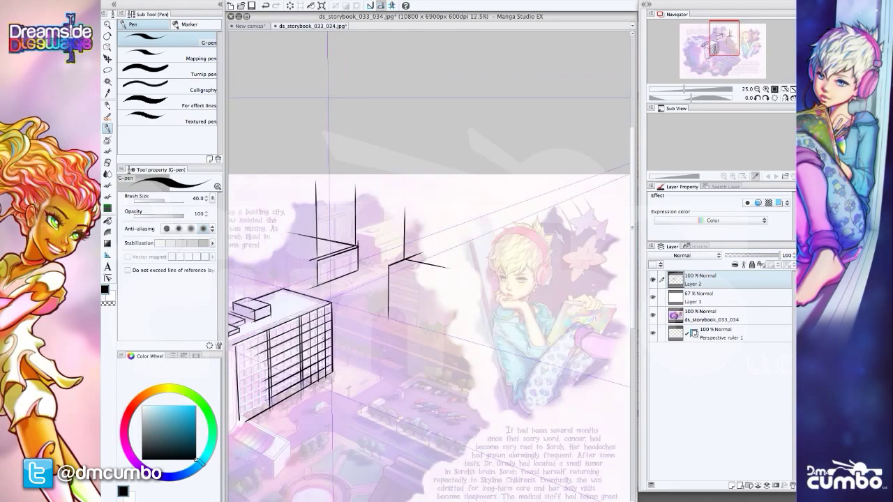
drag(317, 389, 420, 310)
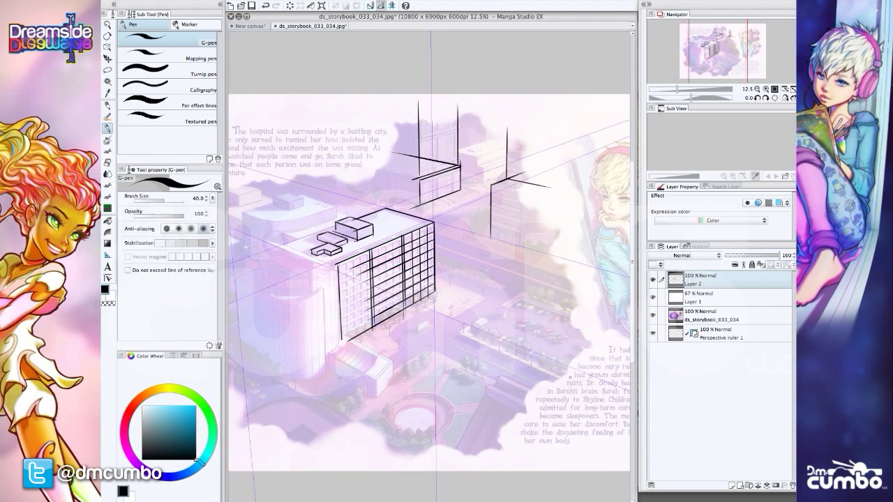
drag(606, 319, 587, 328)
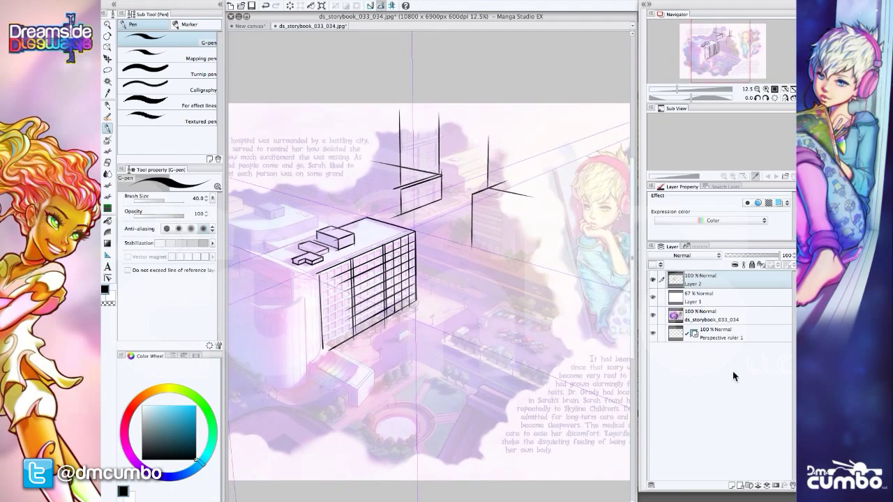
Delete the line drawing layer, Layer 2, and set Layer 1's opacity to 100% to hide the illustration
click(792, 485)
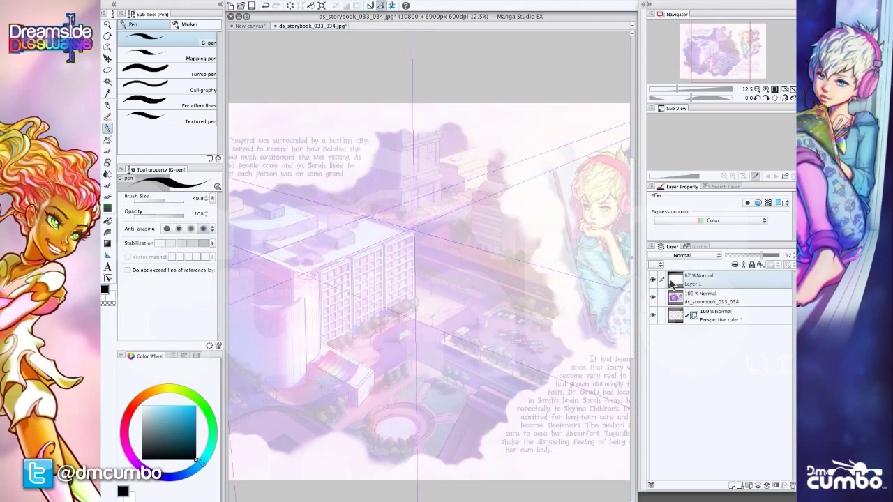
drag(762, 255, 787, 258)
drag(440, 307, 460, 334)
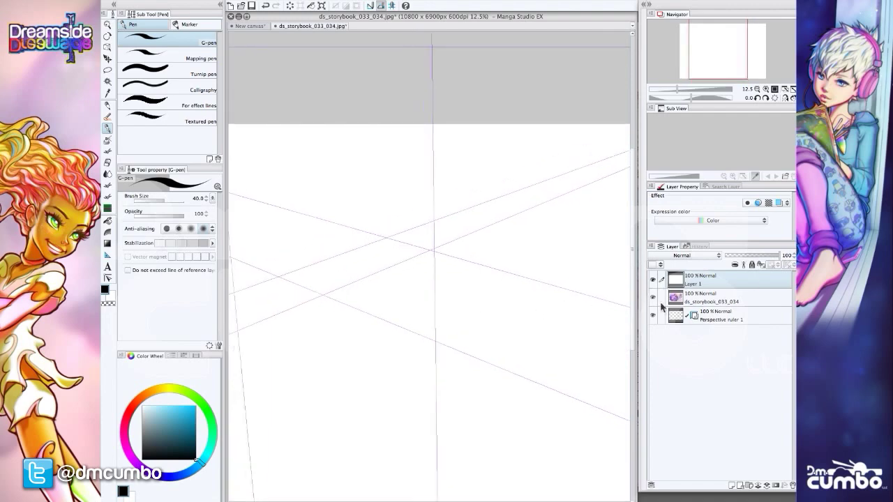
drag(518, 311, 498, 305)
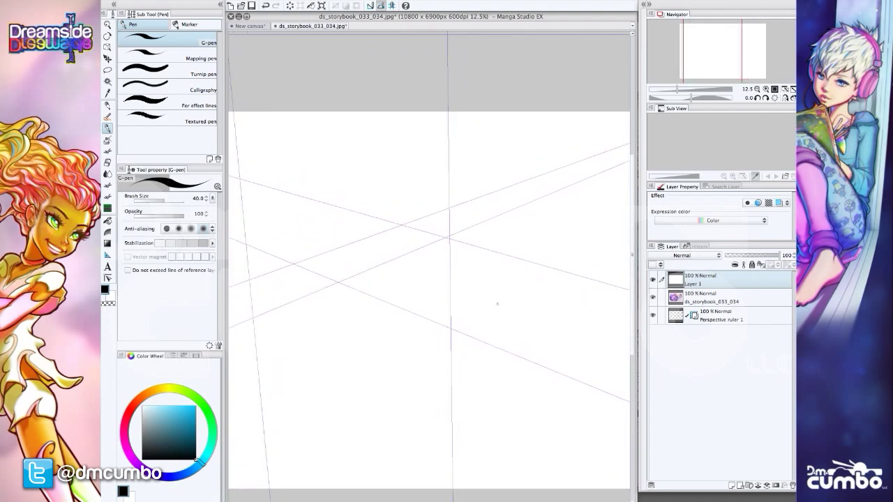
Draw the outline of a large box in three-point perspective on a new layer above Layer 1
click(731, 485)
drag(375, 273, 344, 286)
mouse_move(504, 223)
mouse_down()
mouse_move(412, 203)
mouse_move(308, 234)
mouse_move(434, 271)
mouse_move(401, 267)
mouse_up()
drag(313, 246, 319, 363)
drag(411, 264, 411, 377)
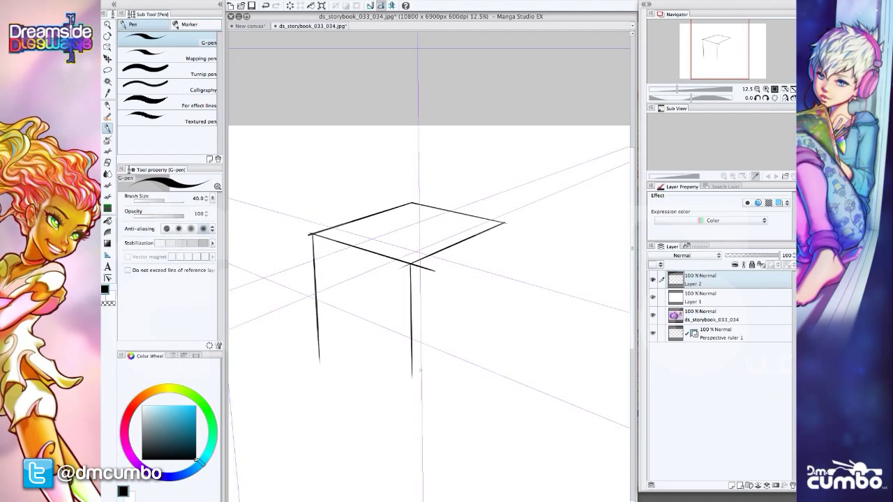
drag(504, 223, 501, 332)
drag(412, 374, 312, 328)
drag(414, 373, 498, 320)
drag(347, 310, 335, 299)
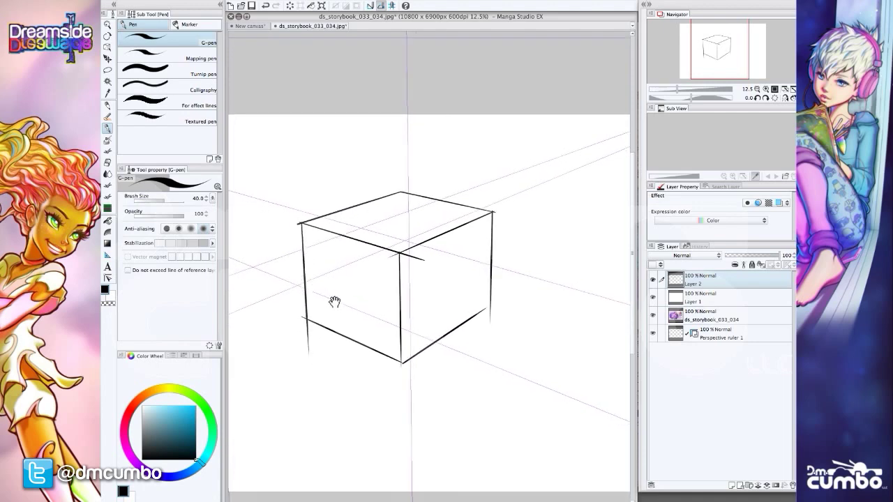
Draw stepped angular lines and a small divided rectangle on the box's left face, following the ruler
mouse_move(493, 212)
mouse_down()
mouse_move(489, 322)
mouse_move(395, 369)
mouse_up()
scroll(367, 293, up, 2)
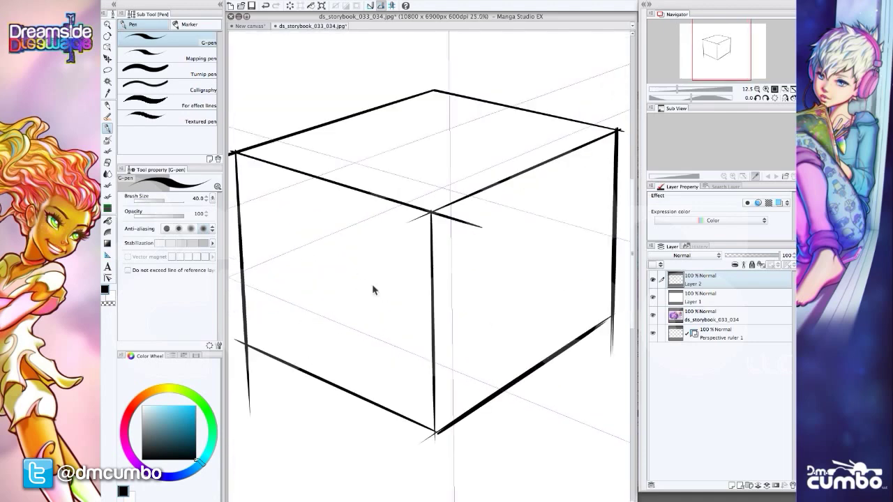
mouse_move(349, 262)
mouse_down()
mouse_move(392, 314)
mouse_move(432, 306)
mouse_up()
mouse_move(354, 208)
mouse_down()
mouse_move(357, 274)
mouse_move(421, 294)
mouse_up()
drag(392, 254, 392, 284)
mouse_move(392, 260)
mouse_down()
mouse_move(432, 272)
mouse_move(430, 415)
mouse_move(461, 399)
mouse_move(455, 346)
mouse_move(492, 365)
mouse_up()
drag(487, 362, 489, 459)
drag(374, 328, 427, 345)
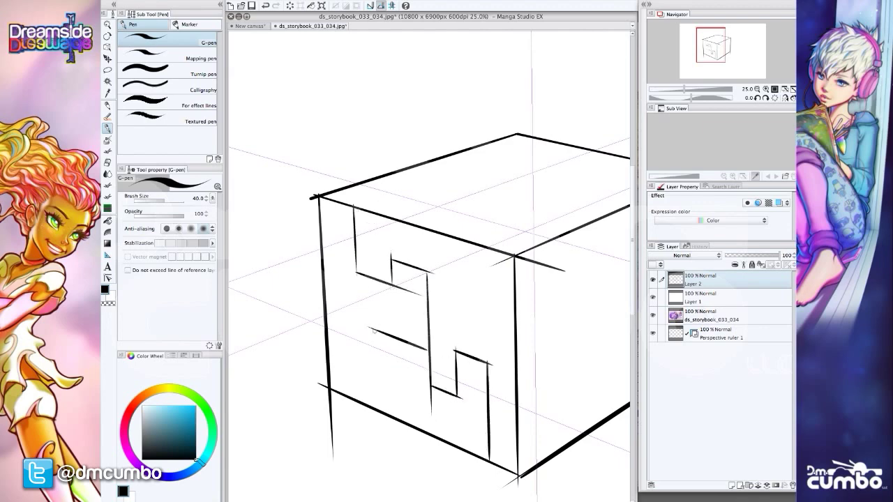
mouse_move(373, 300)
mouse_down()
mouse_move(374, 333)
mouse_move(430, 322)
mouse_move(404, 342)
mouse_up()
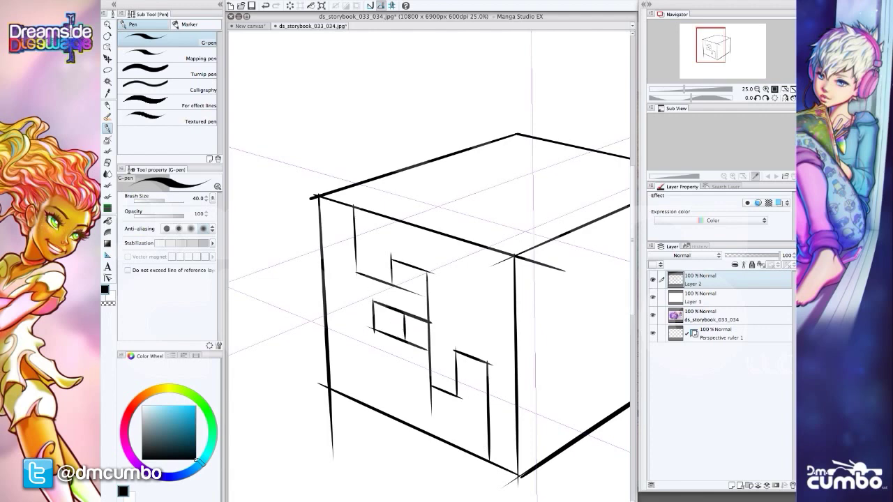
Add more angular linework on the box's left face, filling the area beside the front vertical edge
mouse_move(428, 244)
mouse_down()
mouse_move(407, 284)
mouse_move(396, 270)
mouse_move(464, 295)
mouse_move(457, 374)
mouse_up()
drag(374, 331, 326, 265)
drag(392, 299, 446, 330)
drag(370, 309, 363, 333)
mouse_move(428, 351)
mouse_down()
mouse_move(416, 274)
mouse_move(430, 278)
mouse_move(430, 254)
mouse_up()
scroll(322, 297, down, 2)
drag(337, 299, 375, 307)
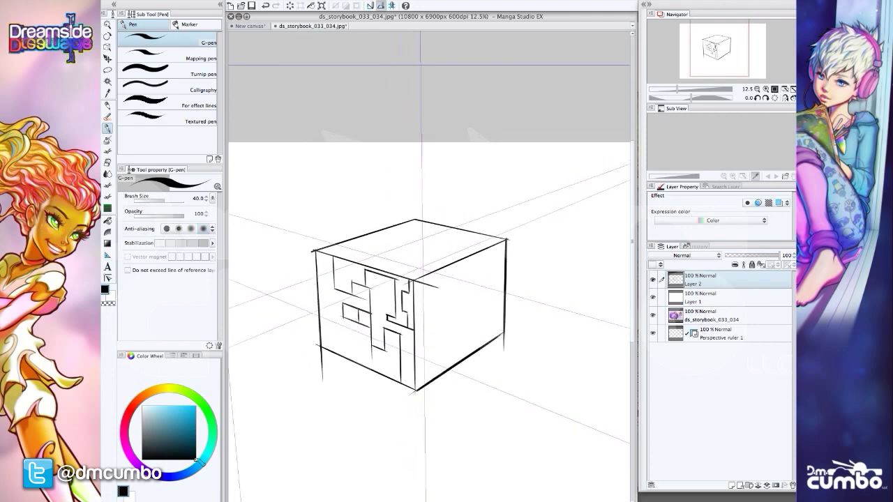
Draw an open rectangular outline on the box's top face, following the perspective ruler
scroll(379, 259, up, 2)
drag(378, 260, 378, 277)
mouse_move(491, 303)
mouse_down()
mouse_move(346, 263)
mouse_move(447, 237)
mouse_move(518, 255)
mouse_up()
scroll(319, 259, down, 2)
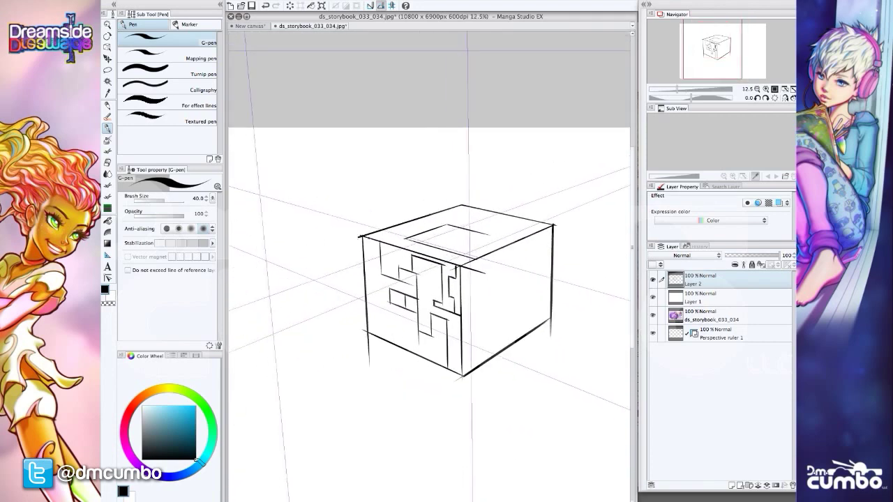
Draw receding depth lines from the corners of the stepped cutout on the box's left face
scroll(377, 229, up, 3)
drag(400, 250, 343, 208)
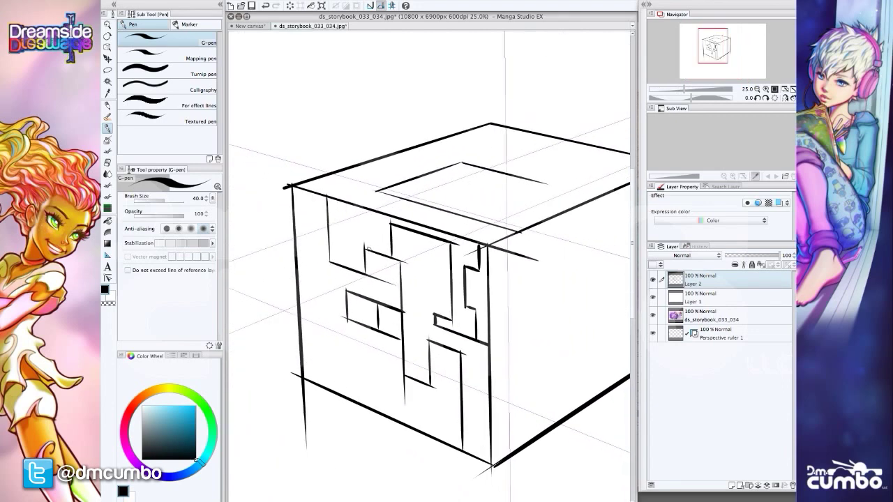
drag(365, 247, 390, 238)
drag(331, 261, 473, 192)
scroll(473, 193, up, 2)
Erase the box edge and top-face lines crossing the stepped cutout, and draw its upper receding edge to open a recess
key(e)
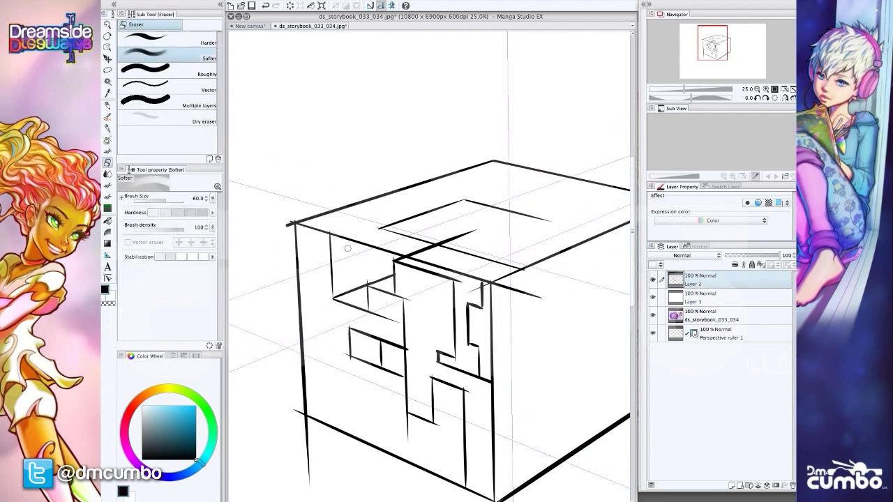
mouse_move(335, 243)
mouse_down()
mouse_move(405, 256)
mouse_move(392, 274)
mouse_move(362, 285)
mouse_move(399, 296)
mouse_move(367, 279)
mouse_move(396, 267)
mouse_move(395, 291)
mouse_move(411, 295)
mouse_move(364, 280)
mouse_move(366, 311)
mouse_move(354, 288)
mouse_move(338, 296)
mouse_move(364, 288)
mouse_move(408, 206)
mouse_move(474, 185)
mouse_up()
key(p)
key(e)
key(p)
key(e)
drag(383, 227, 468, 201)
drag(384, 233, 433, 242)
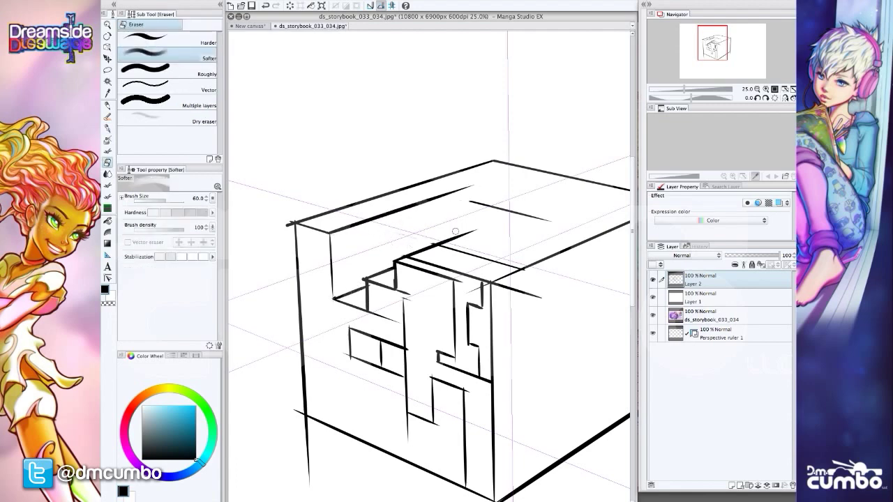
key(p)
Draw a long, narrow window strip in perspective on the inner wall of the recess
scroll(340, 303, down, 5)
scroll(332, 313, up, 5)
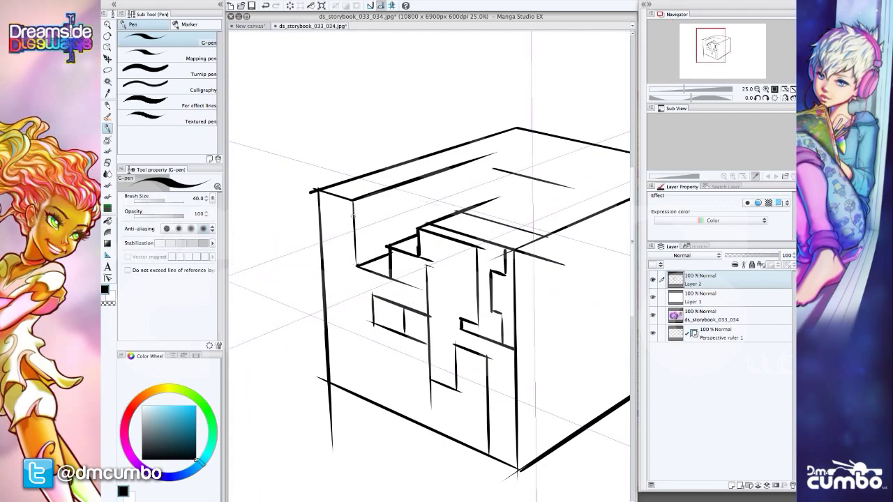
mouse_move(361, 208)
mouse_down()
mouse_move(358, 225)
mouse_move(485, 166)
mouse_up()
drag(360, 224, 482, 183)
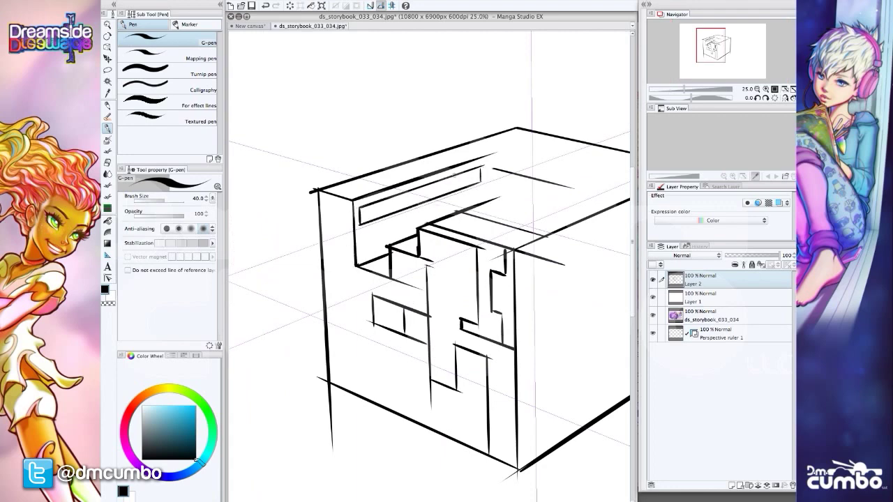
Divide the recess's window strip into small panes with evenly spaced vertical lines
drag(368, 207, 368, 222)
mouse_move(376, 203)
mouse_down()
mouse_move(376, 219)
mouse_move(384, 216)
mouse_up()
mouse_move(392, 199)
mouse_down()
mouse_move(393, 213)
mouse_move(401, 210)
mouse_up()
mouse_move(410, 193)
mouse_down()
mouse_move(409, 207)
mouse_move(418, 205)
mouse_up()
mouse_move(424, 188)
mouse_down()
mouse_move(424, 203)
mouse_move(432, 199)
mouse_up()
drag(440, 180, 440, 194)
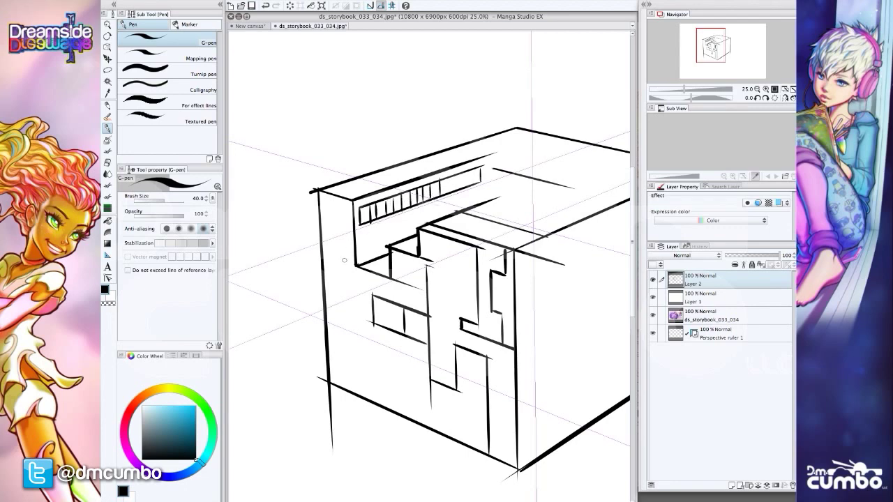
Draw a small upright window on the left face, between the box's outer edge and the recess
drag(345, 260, 330, 255)
drag(345, 260, 345, 207)
mouse_move(343, 208)
mouse_down()
mouse_move(329, 254)
mouse_move(328, 213)
mouse_move(326, 233)
mouse_up()
scroll(329, 271, down, 1)
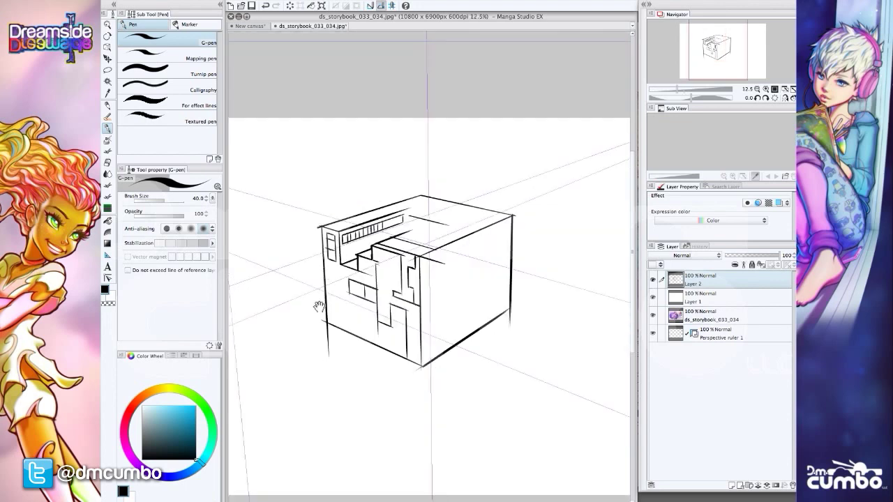
Draw a long perspective line across the lower part of the left face, with short vertical lines below it near the outer corner
drag(319, 305, 297, 251)
scroll(314, 273, up, 1)
mouse_move(305, 282)
mouse_down()
mouse_move(304, 252)
mouse_move(294, 283)
mouse_up()
drag(296, 251, 479, 326)
scroll(314, 307, down, 2)
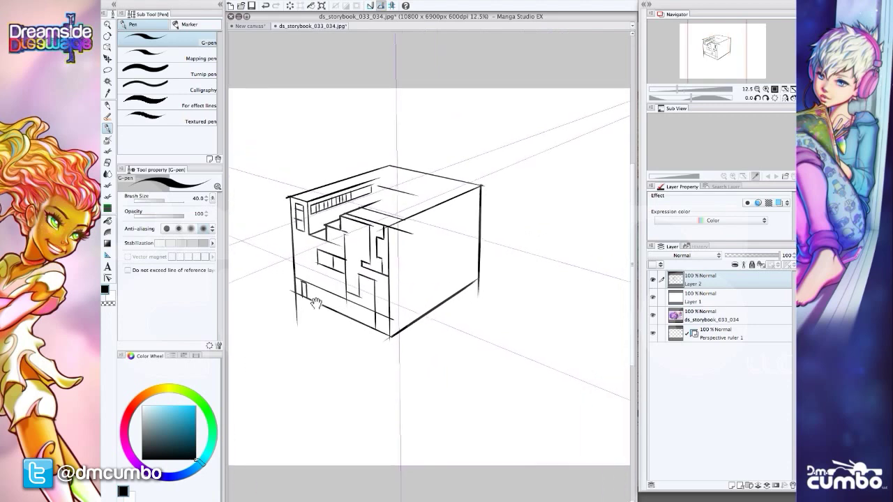
Draw a doorway at the base of the box's right face and several tall vertical lines beside it
drag(304, 323, 350, 285)
scroll(403, 274, up, 1)
scroll(403, 274, up, 2)
mouse_move(427, 286)
mouse_down()
mouse_move(427, 233)
mouse_move(466, 210)
mouse_move(466, 269)
mouse_move(479, 130)
mouse_move(487, 131)
mouse_up()
drag(484, 128, 485, 255)
mouse_move(474, 127)
mouse_down()
mouse_move(471, 214)
mouse_move(500, 293)
mouse_up()
drag(504, 124, 503, 301)
drag(535, 111, 532, 325)
drag(539, 174, 539, 299)
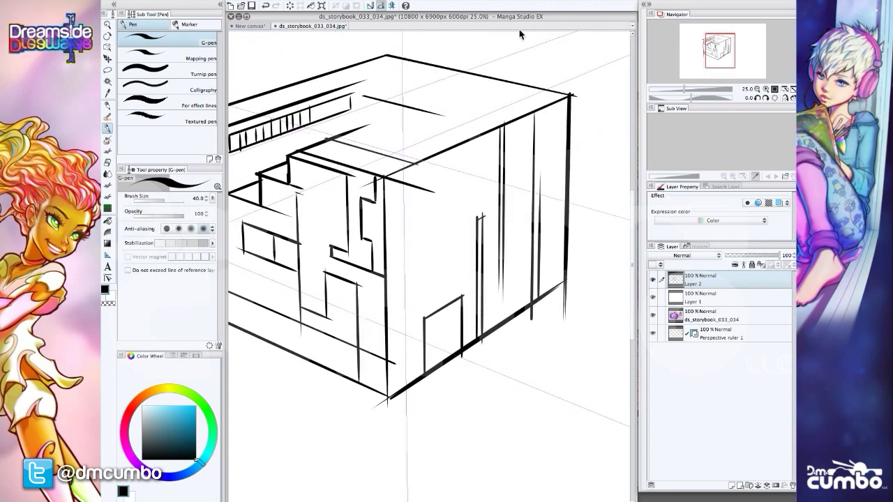
Draw a band of receding perspective lines across the lower part of the box's right face
scroll(500, 273, down, 2)
drag(510, 270, 399, 328)
drag(362, 364, 393, 375)
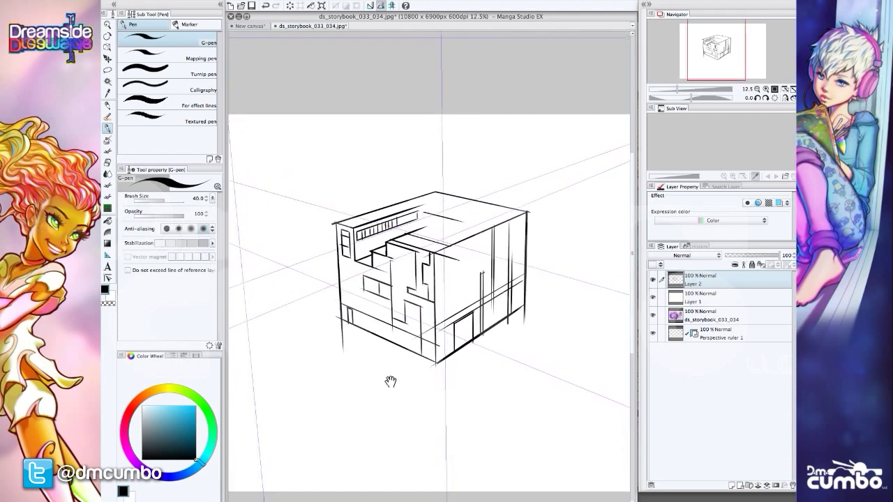